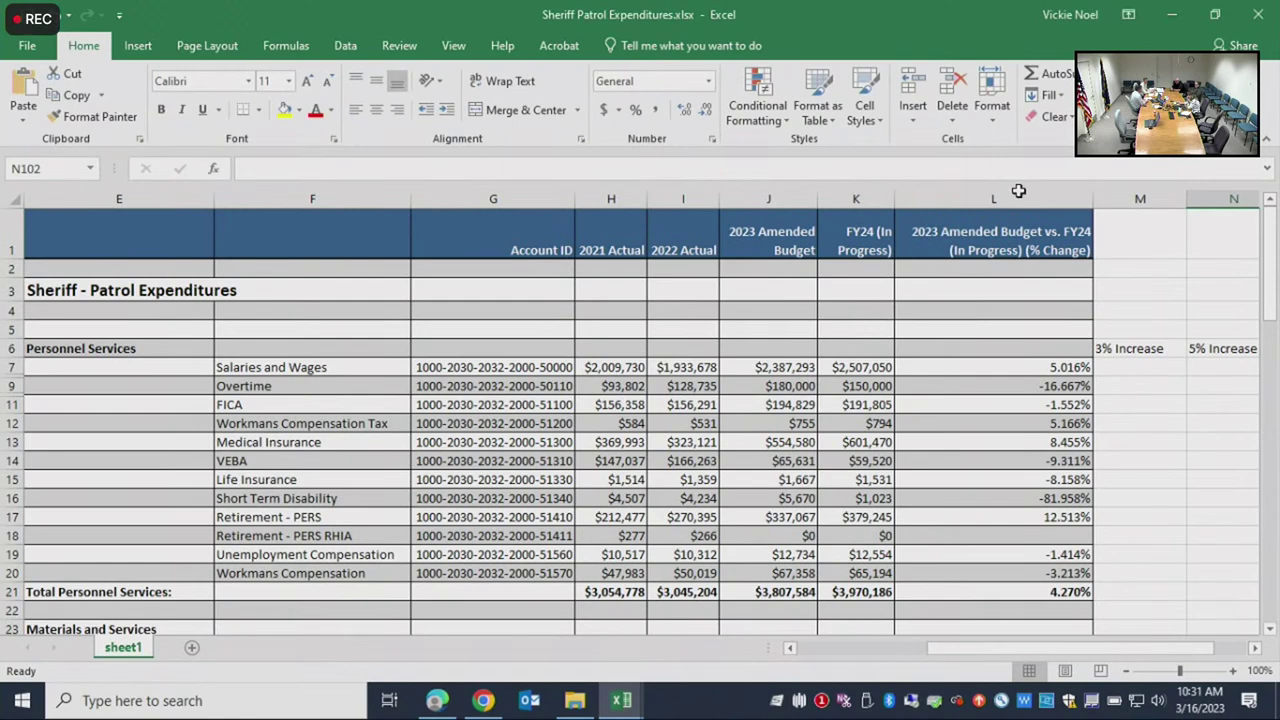
Bring the General Fund Out of balance workbook to the front, putting the Sheriff expenditure workbooks away
{"action": "key", "text": "alt+Tab"}
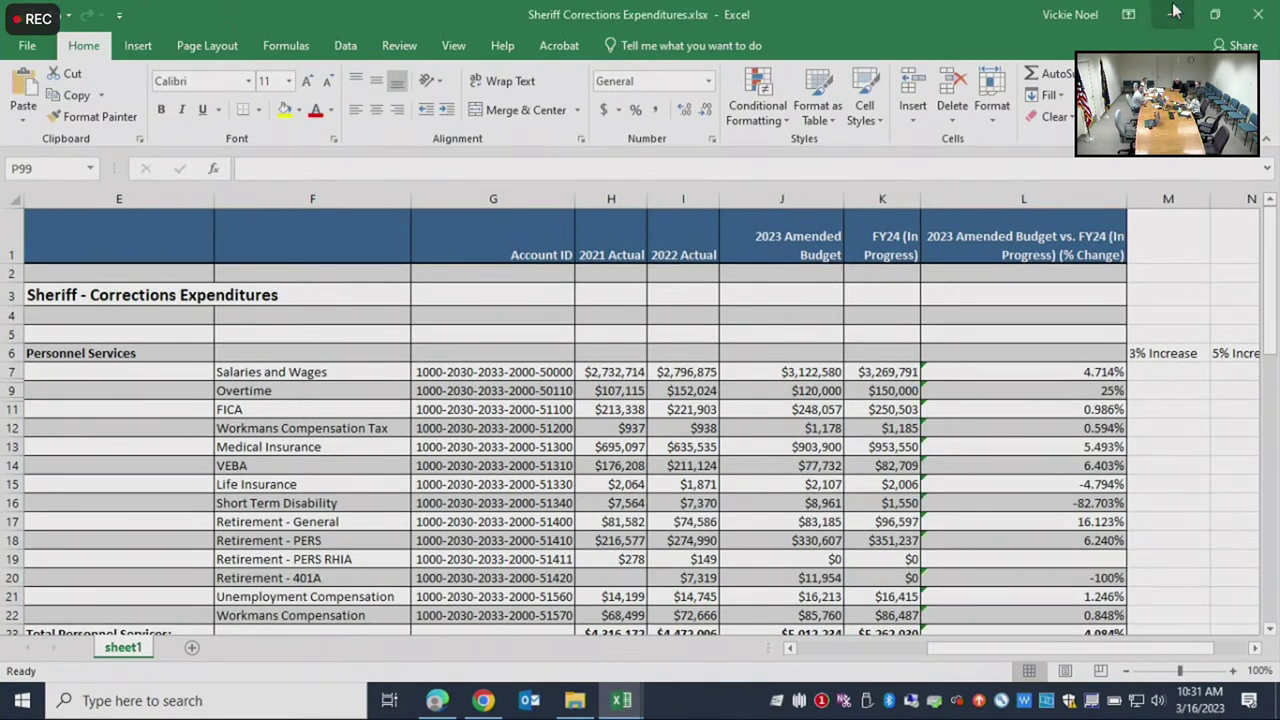
{"action": "left_click", "coordinate": [1175, 10]}
{"action": "left_click", "coordinate": [1175, 10]}
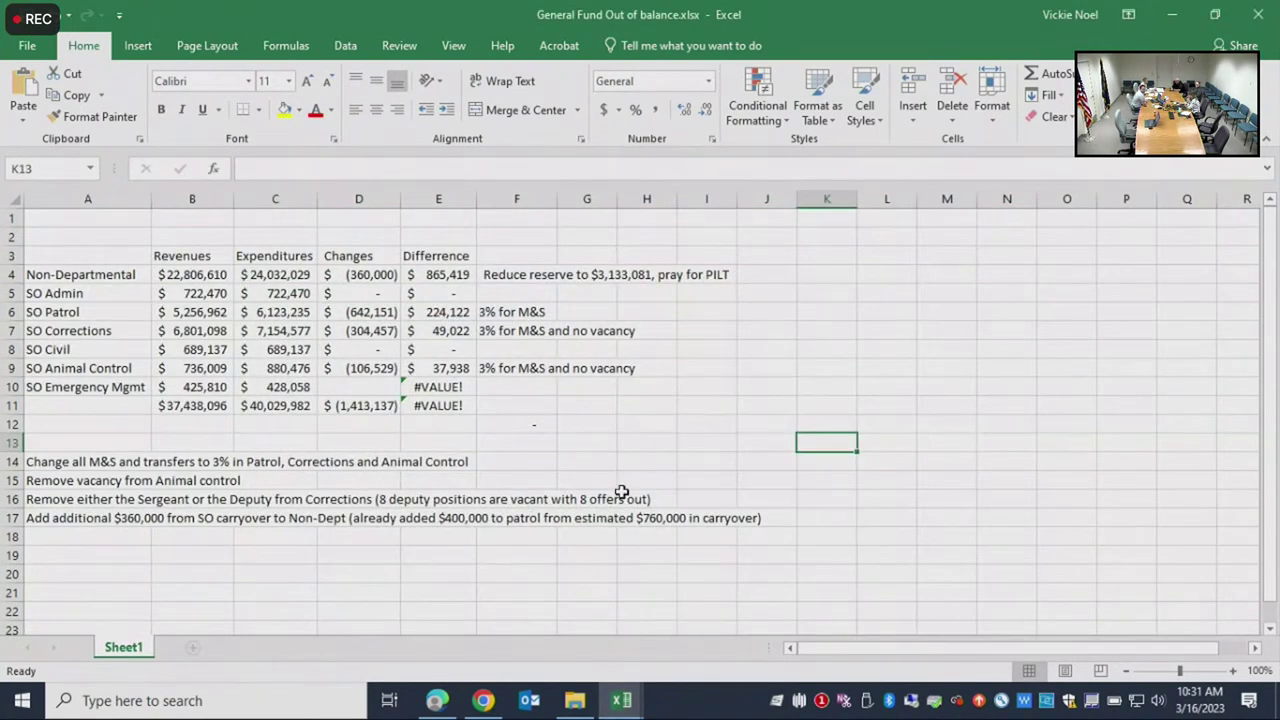
{"action": "mouse_move", "coordinate": [615, 703]}
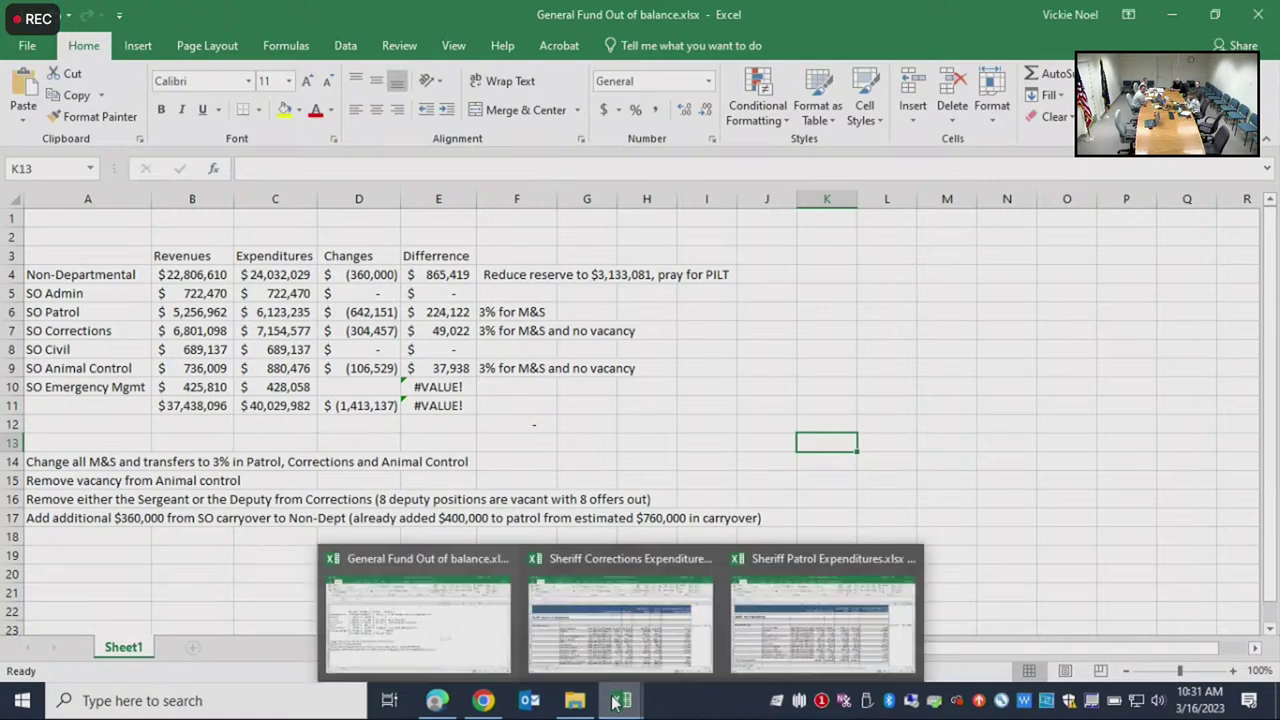
{"action": "left_click", "coordinate": [966, 424]}
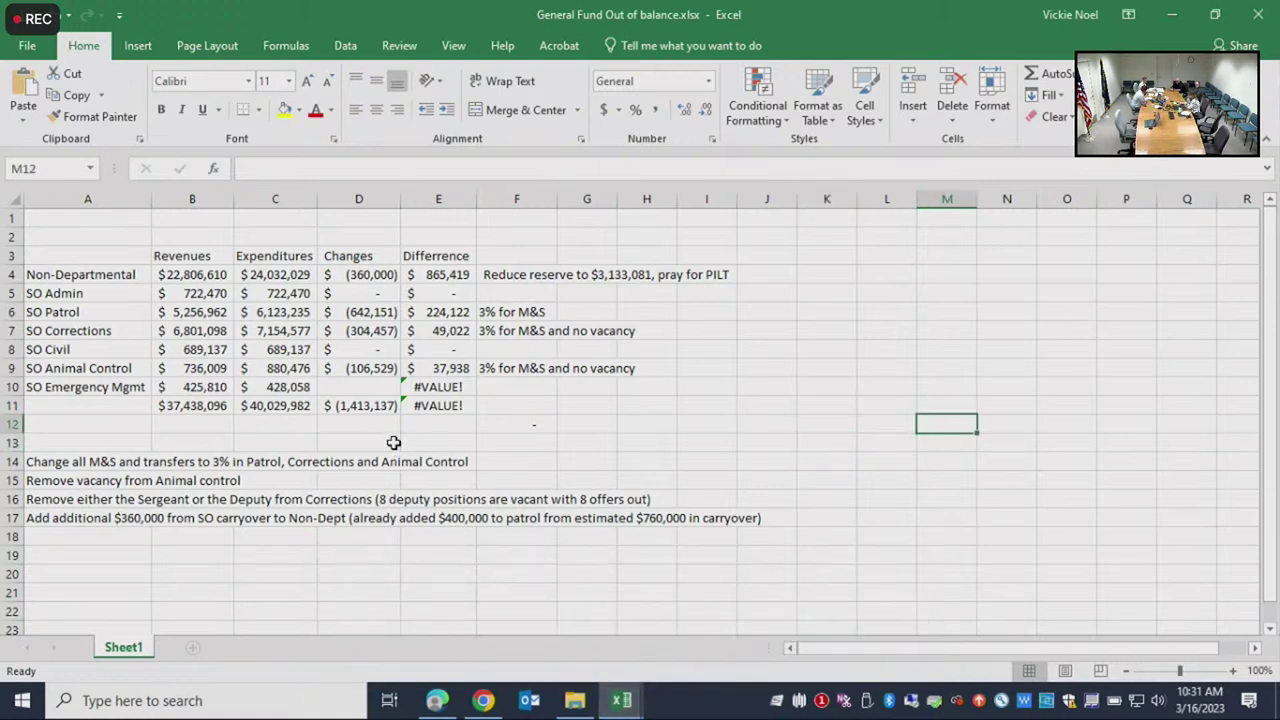
Try to copy the SO Animal Control difference formula from E9 into the SO Emergency Mgmt cell E10
{"action": "left_click", "coordinate": [452, 389]}
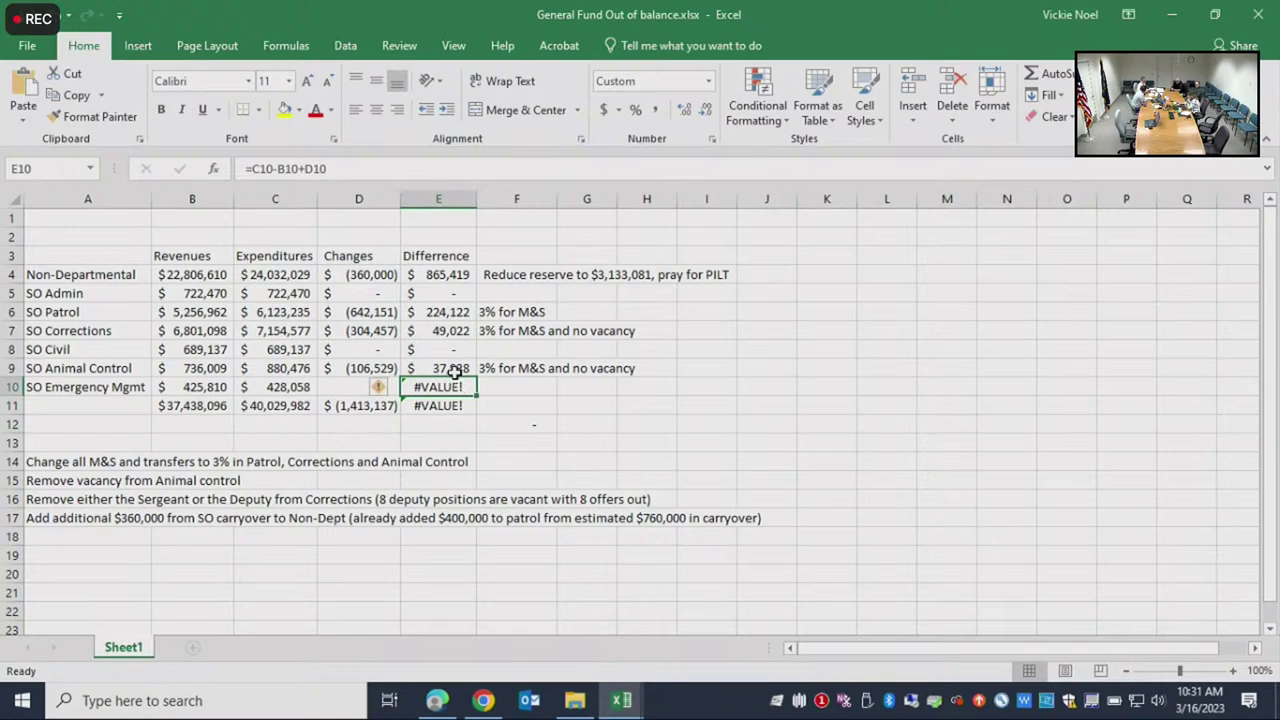
{"action": "left_click", "coordinate": [453, 369]}
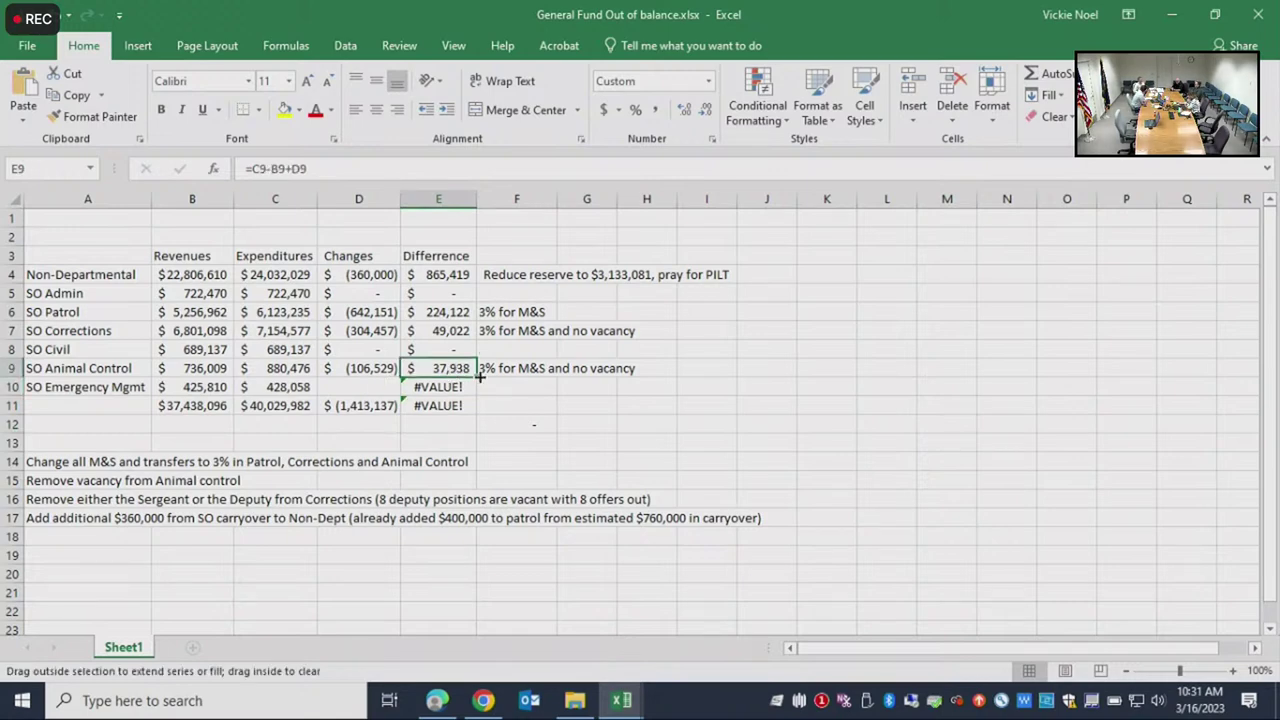
{"action": "left_click_drag", "start_coordinate": [480, 376], "coordinate": [479, 397]}
{"action": "left_click", "coordinate": [449, 366]}
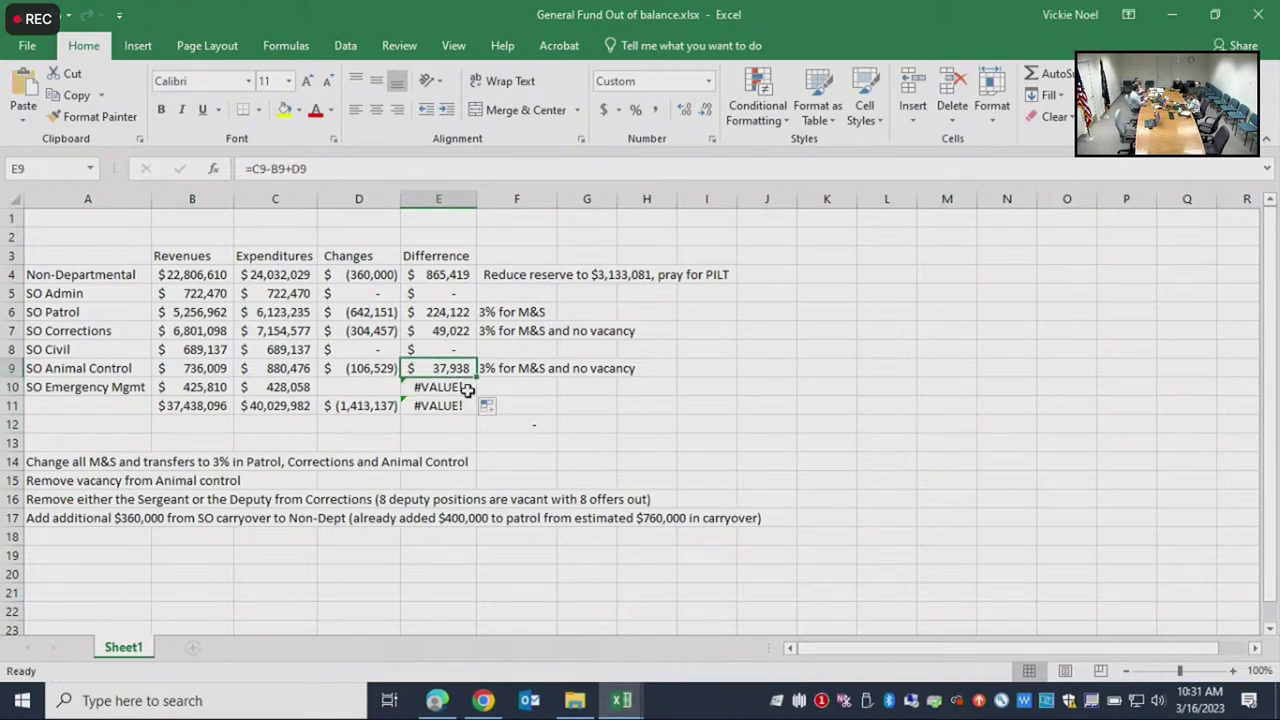
{"action": "left_click", "coordinate": [451, 336]}
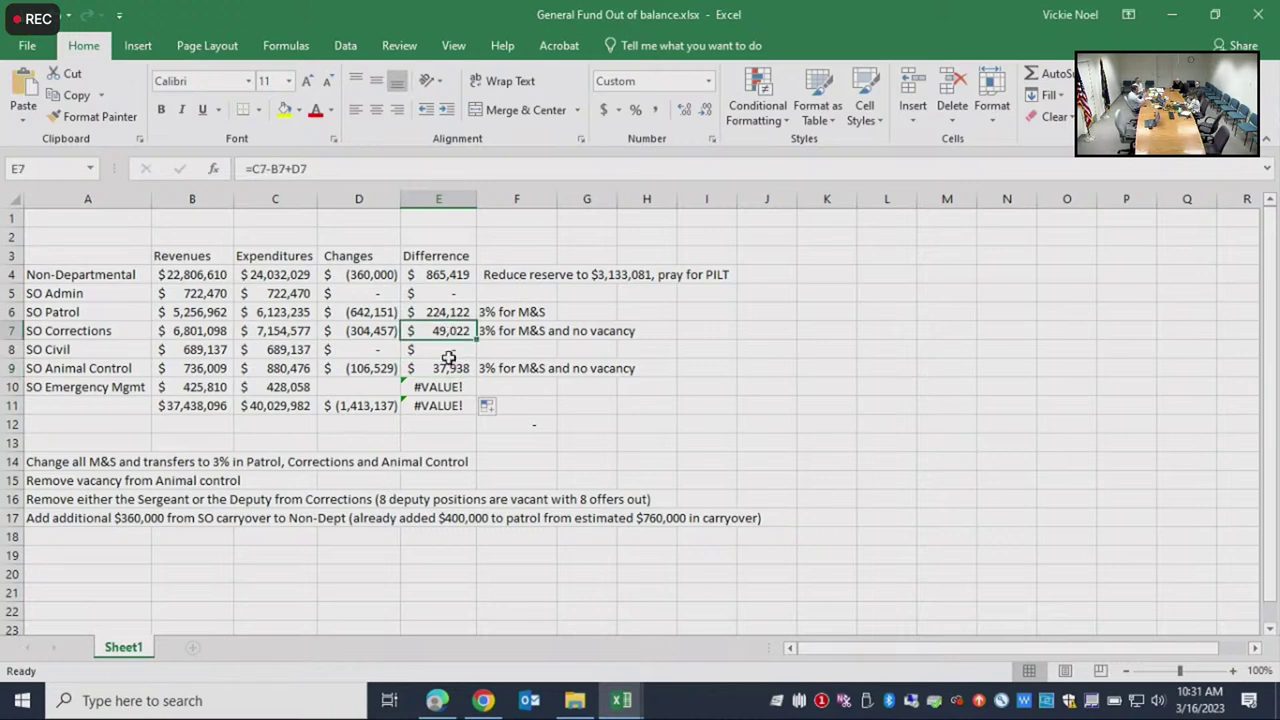
{"action": "left_click", "coordinate": [449, 366]}
{"action": "key", "text": "ctrl+c"}
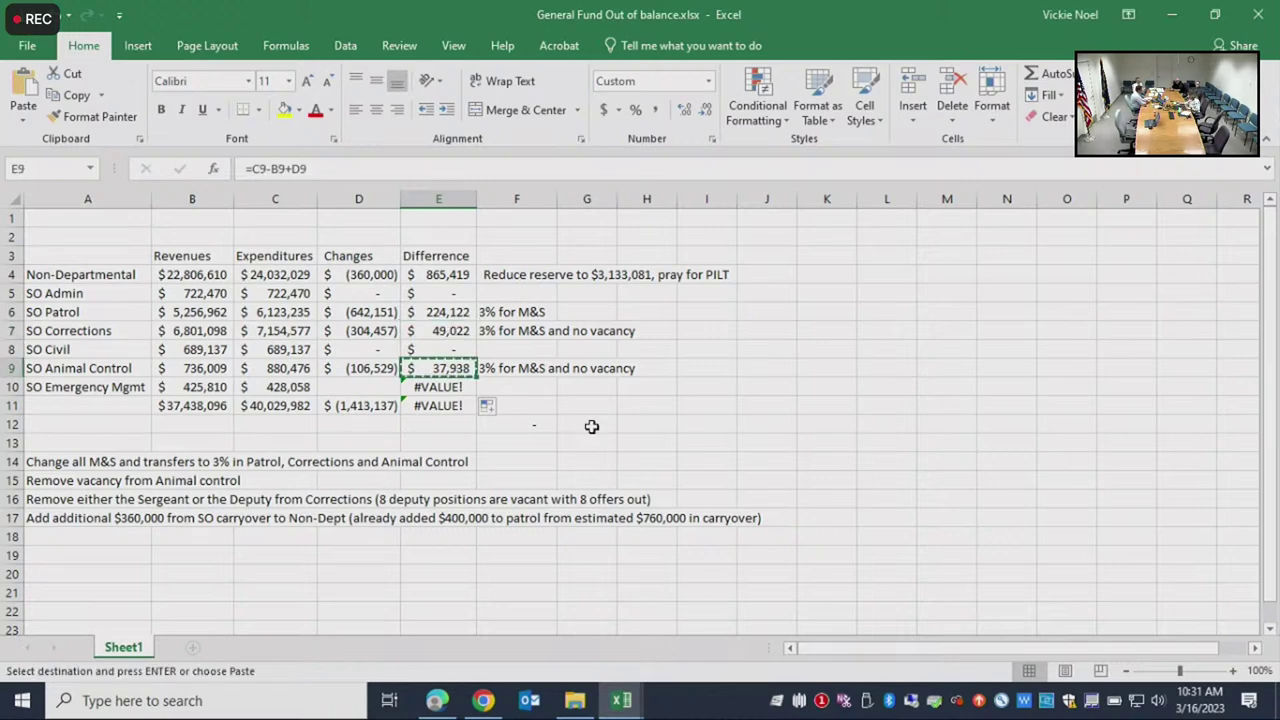
{"action": "left_click", "coordinate": [438, 388]}
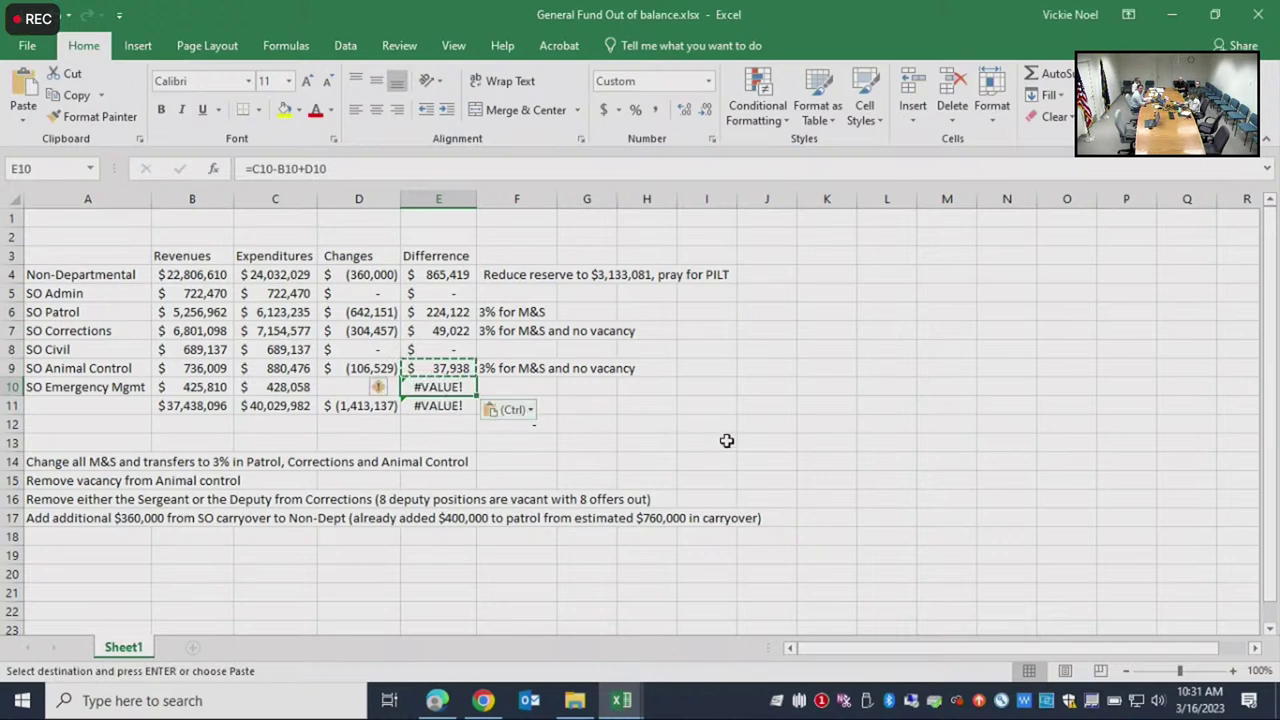
Clear the SO Emergency Mgmt difference in E10 and enter the formula =C10-B10, expenditures minus revenues
{"action": "key", "text": "Escape"}
{"action": "key", "text": "Delete"}
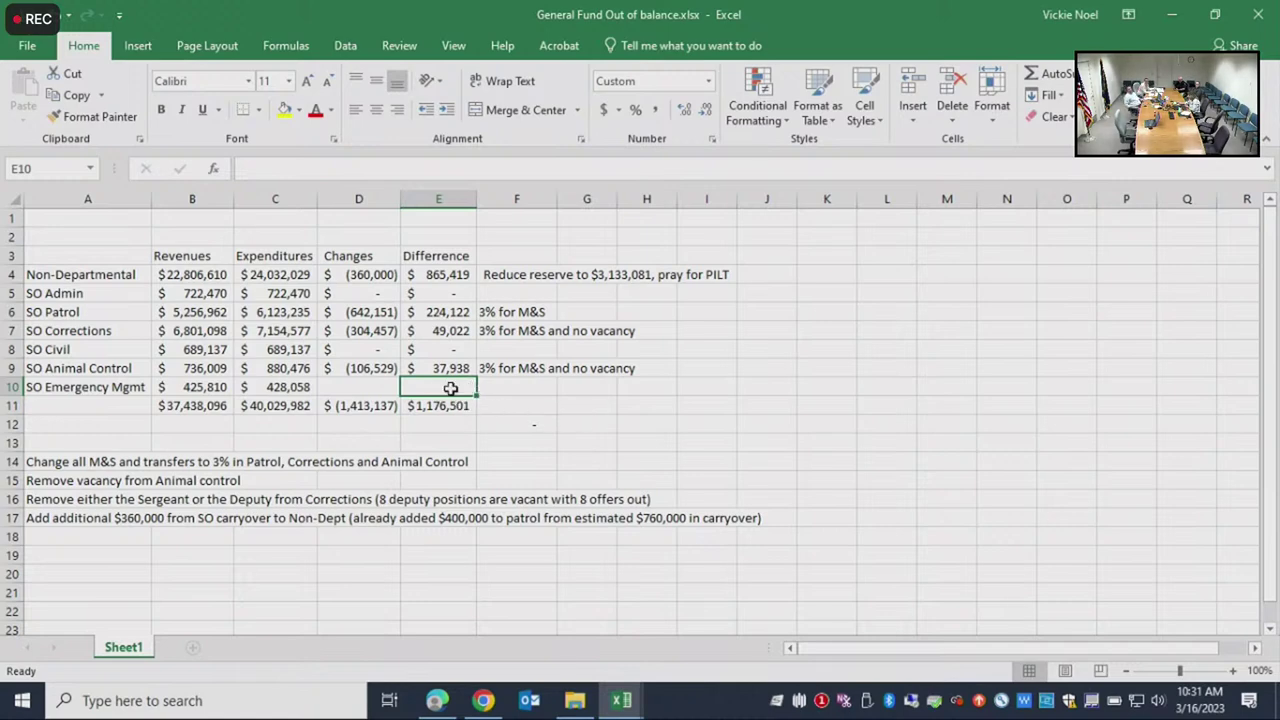
{"action": "type", "text": "="}
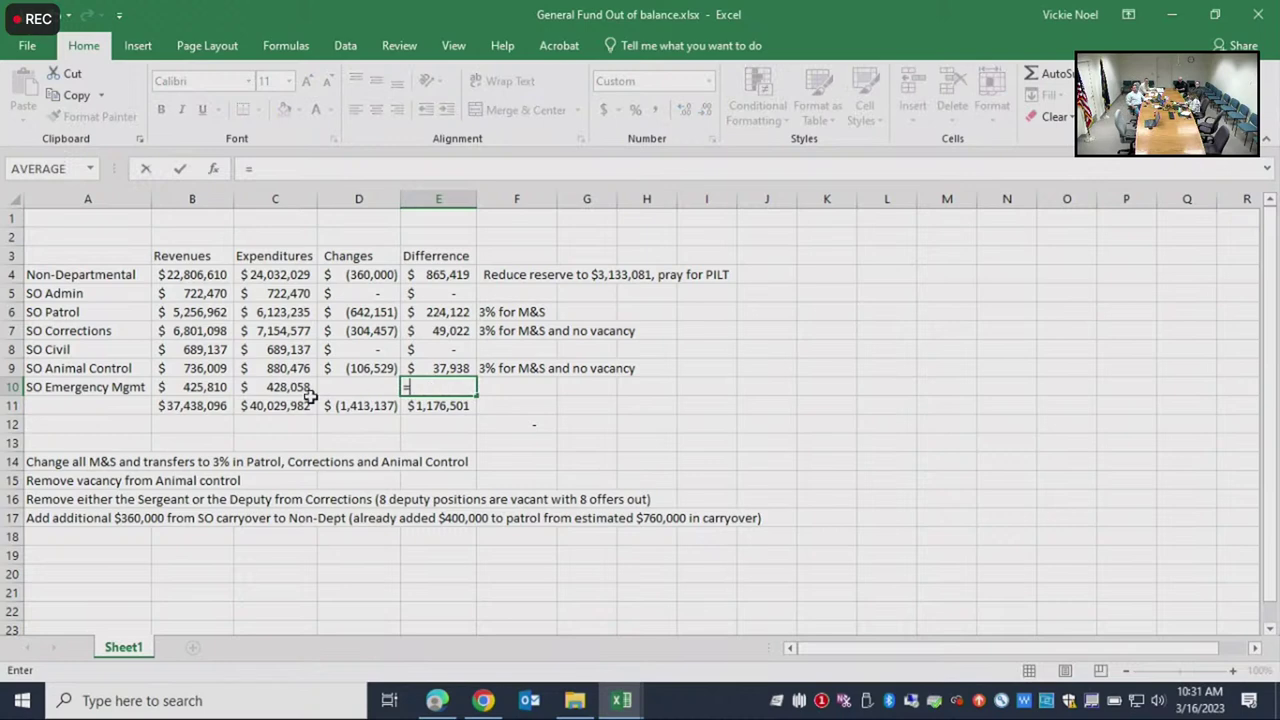
{"action": "left_click", "coordinate": [205, 387]}
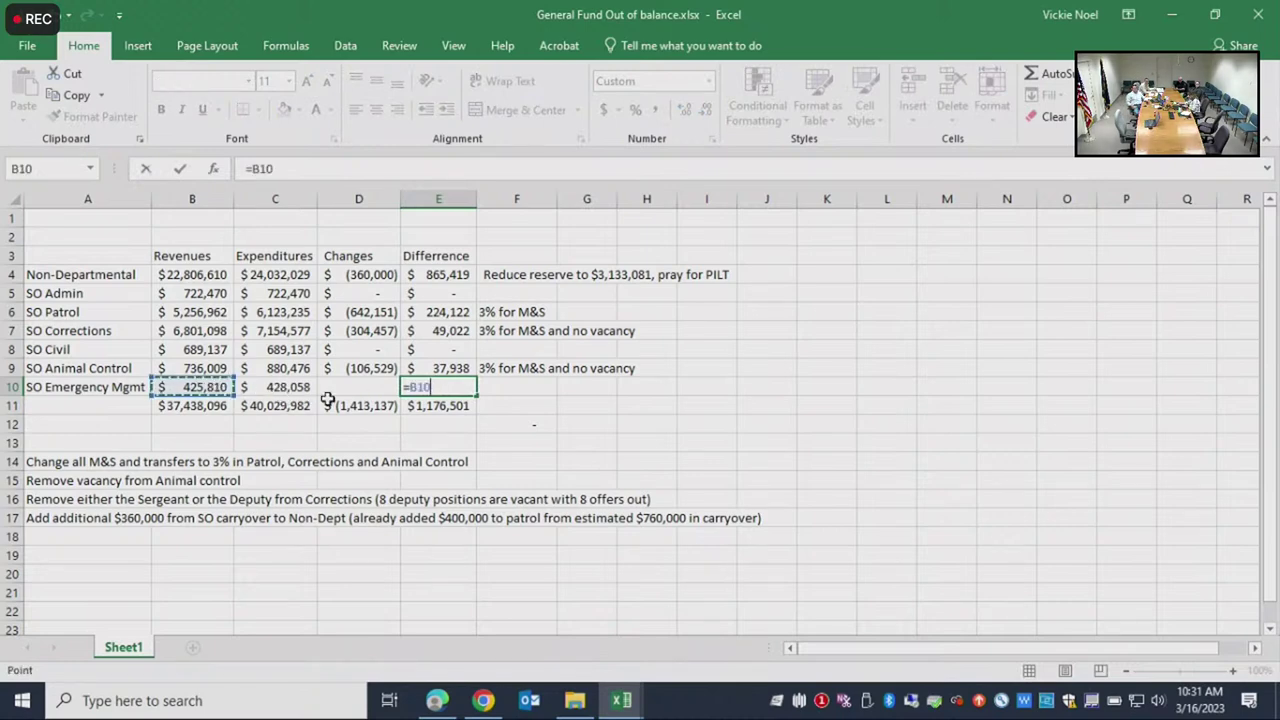
{"action": "key", "text": "BackSpace"}
{"action": "key", "text": "BackSpace"}
{"action": "key", "text": "BackSpace"}
{"action": "left_click", "coordinate": [288, 385]}
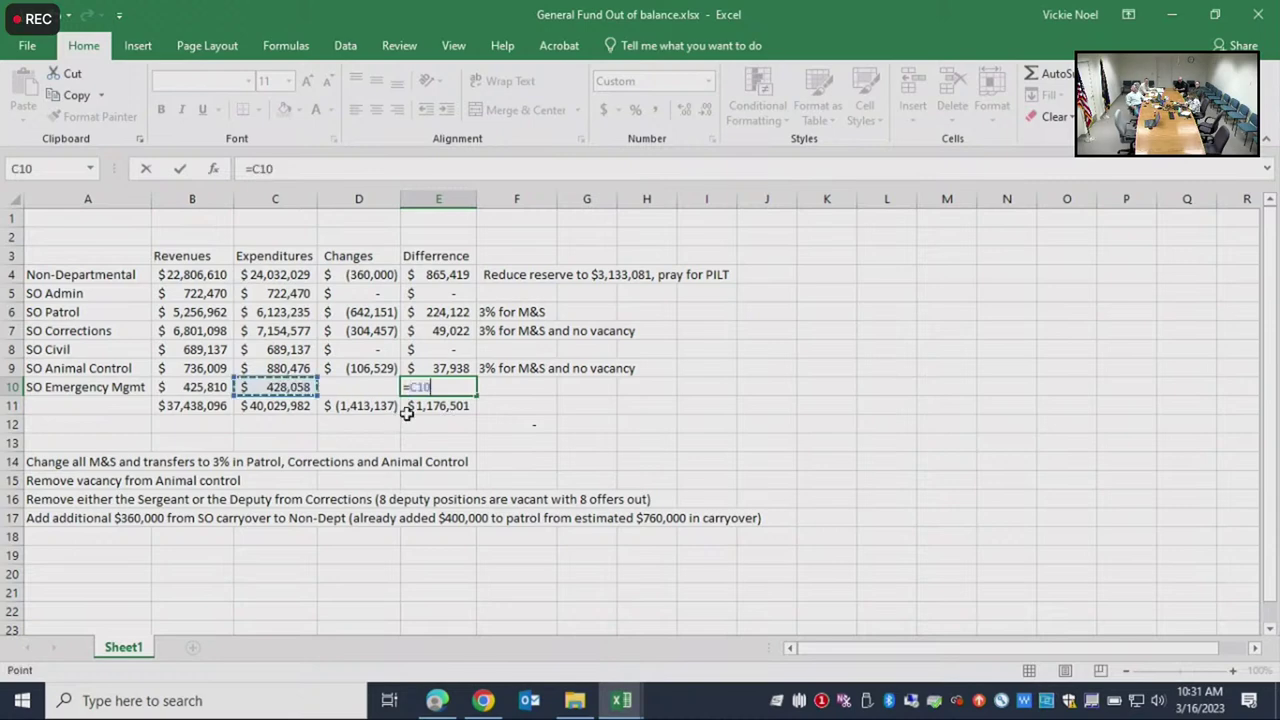
{"action": "type", "text": "-"}
{"action": "left_click", "coordinate": [219, 387]}
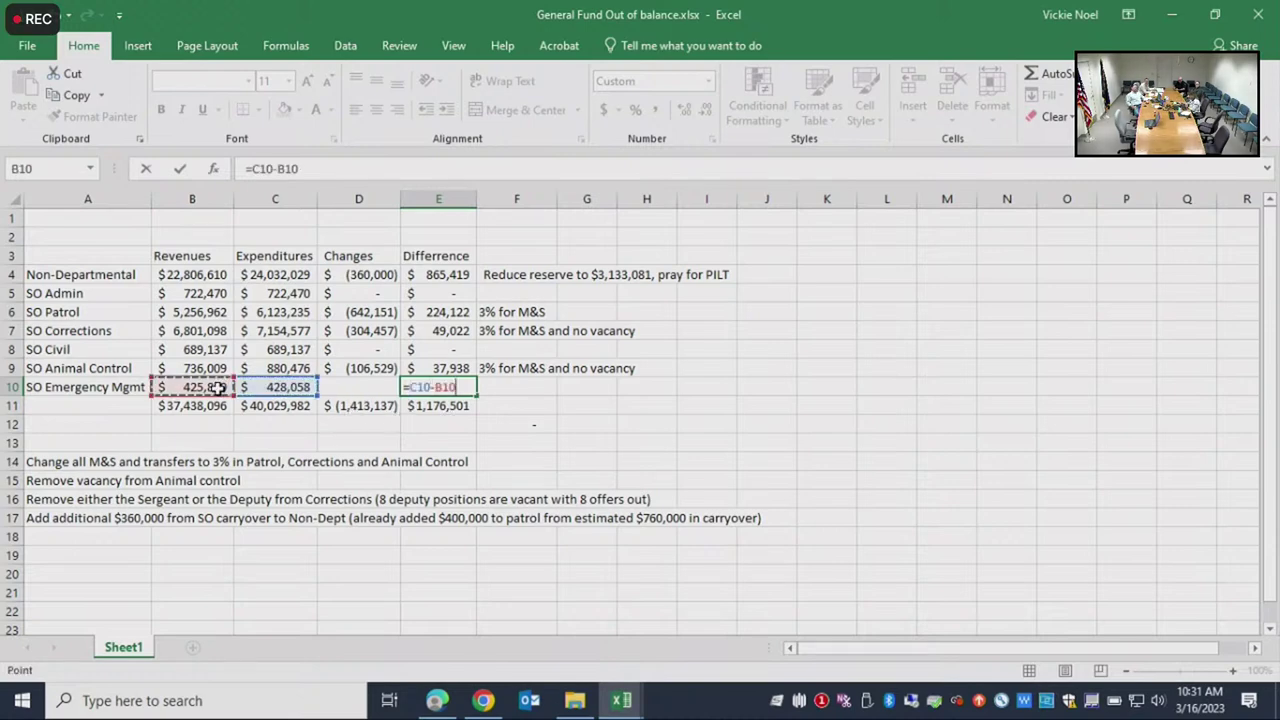
{"action": "key", "text": "Return"}
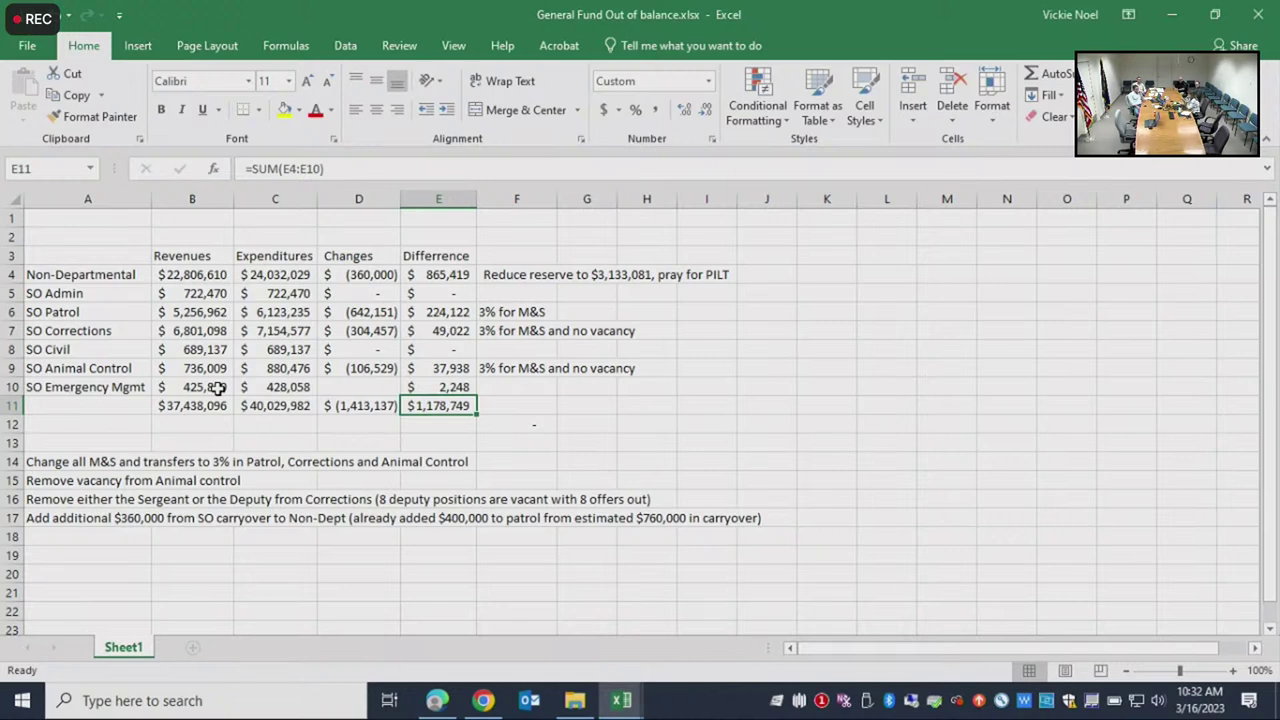
Switch to the browser and look through the files in the OneDrive 3-16-2023 Workshop folder
{"action": "left_click", "coordinate": [1172, 14]}
{"action": "left_click", "coordinate": [1170, 10]}
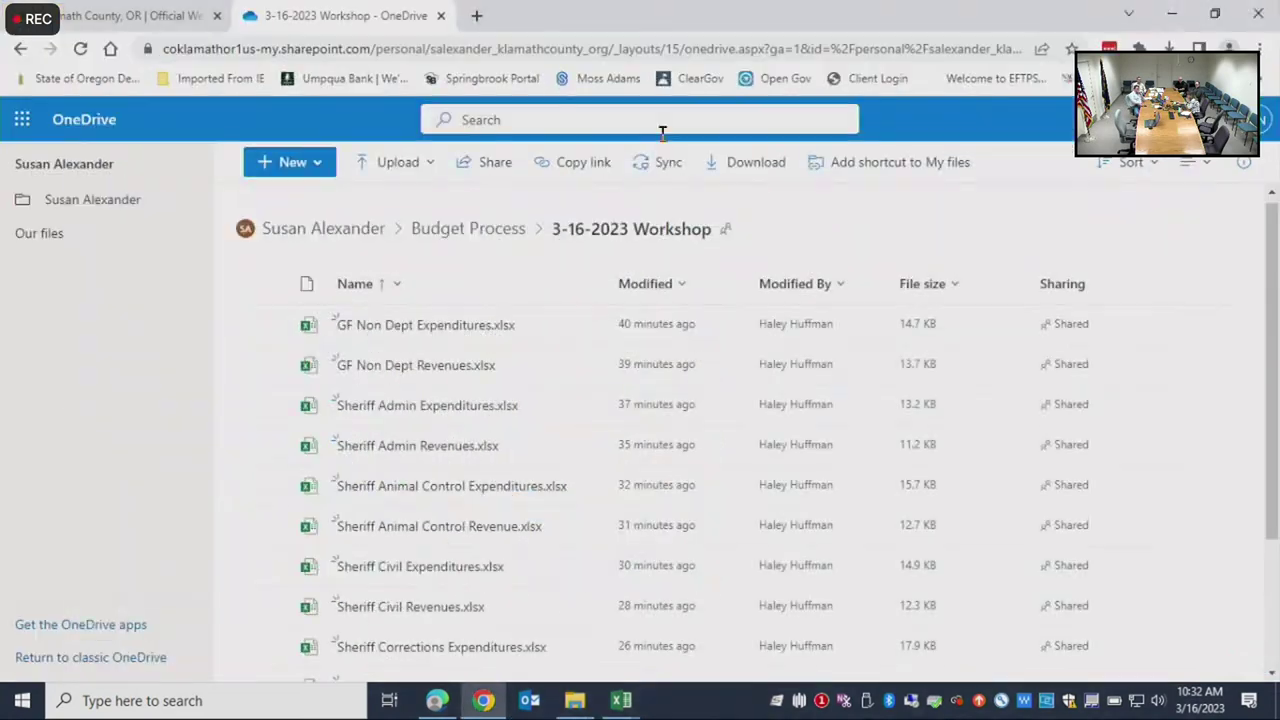
{"action": "scroll", "coordinate": [543, 509], "scroll_direction": "down", "scroll_amount": 2}
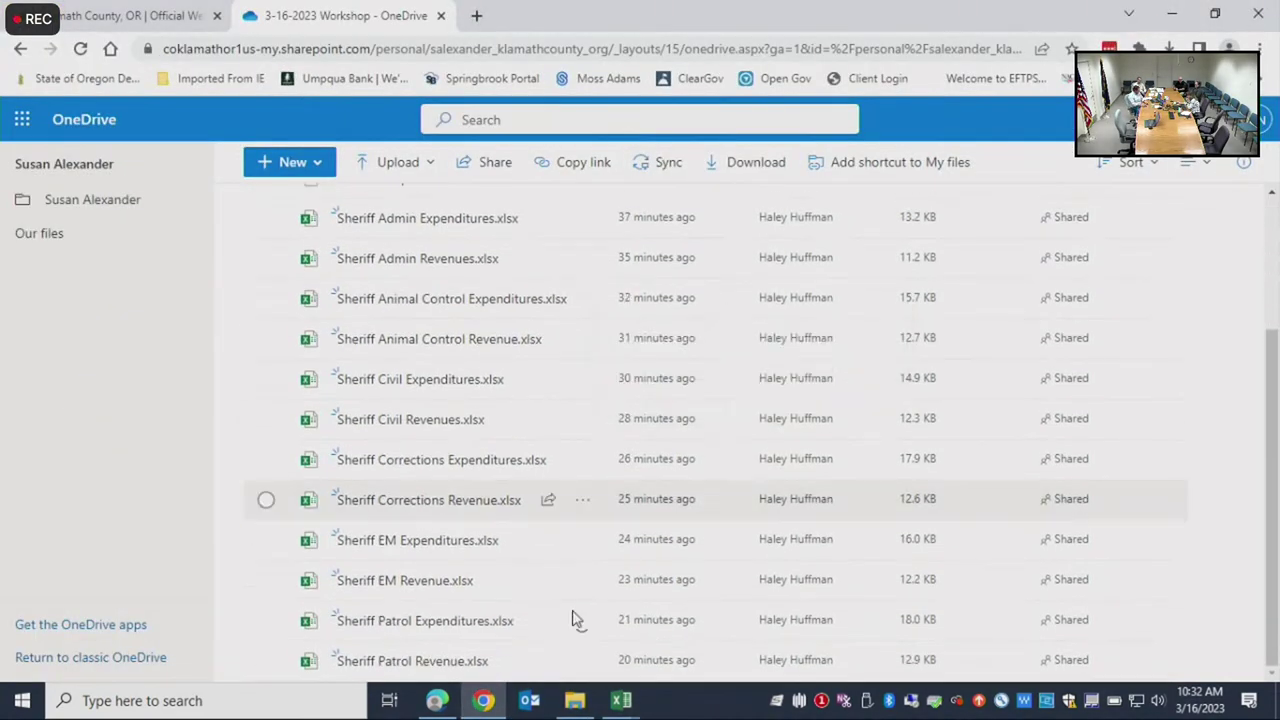
Switch to the Sheriff Patrol Expenditures workbook and review its Personnel Services and Materials and Services lines
{"action": "mouse_move", "coordinate": [621, 702]}
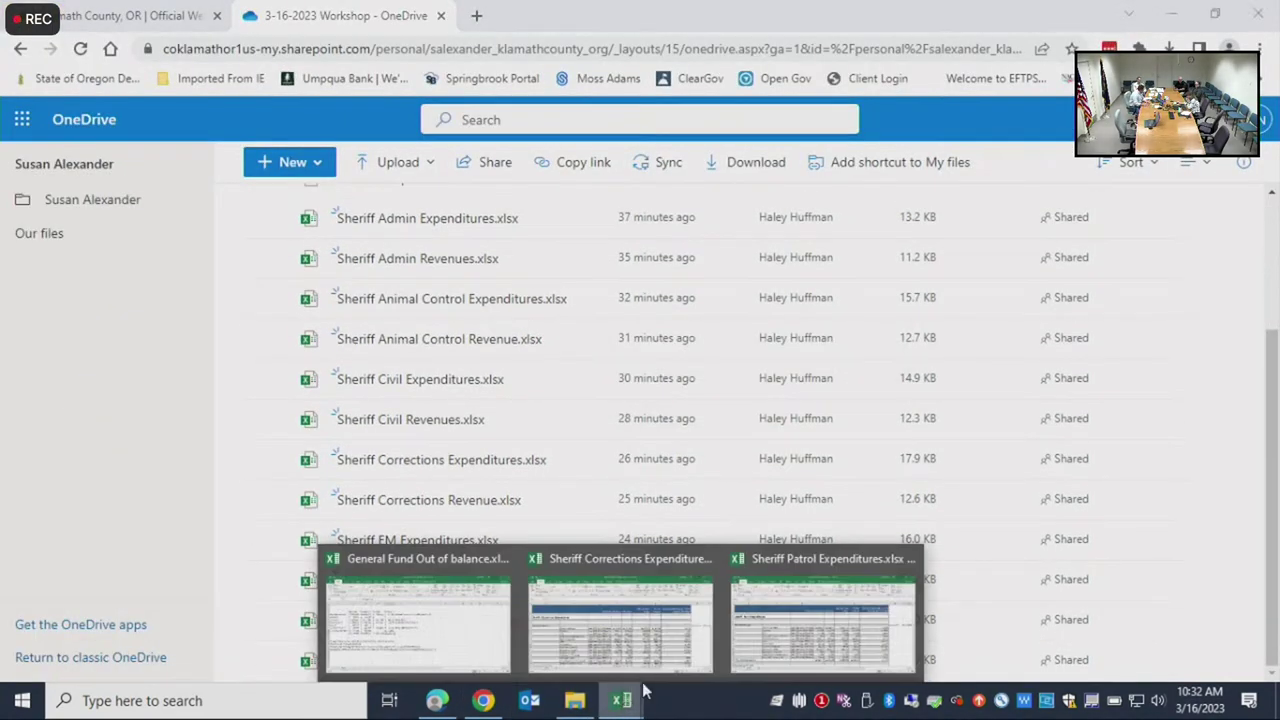
{"action": "left_click", "coordinate": [769, 627]}
{"action": "scroll", "coordinate": [850, 452], "scroll_direction": "down", "scroll_amount": 6}
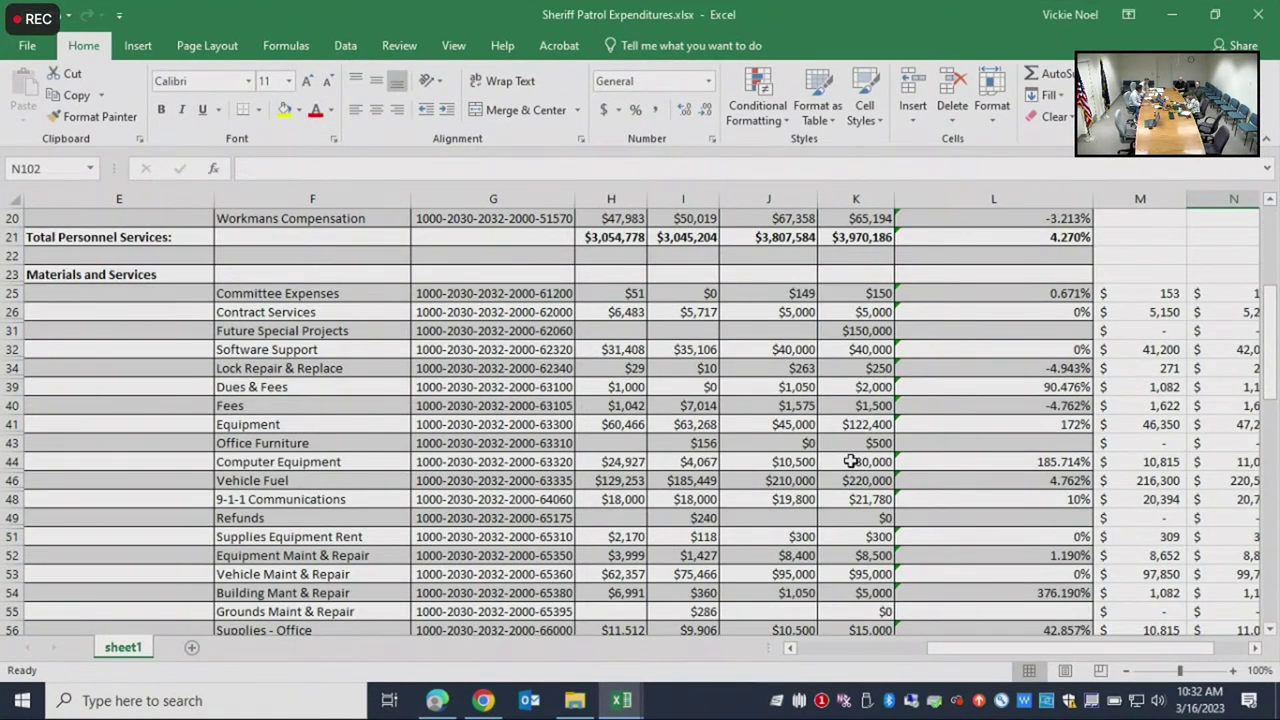
{"action": "scroll", "coordinate": [850, 461], "scroll_direction": "up", "scroll_amount": 6}
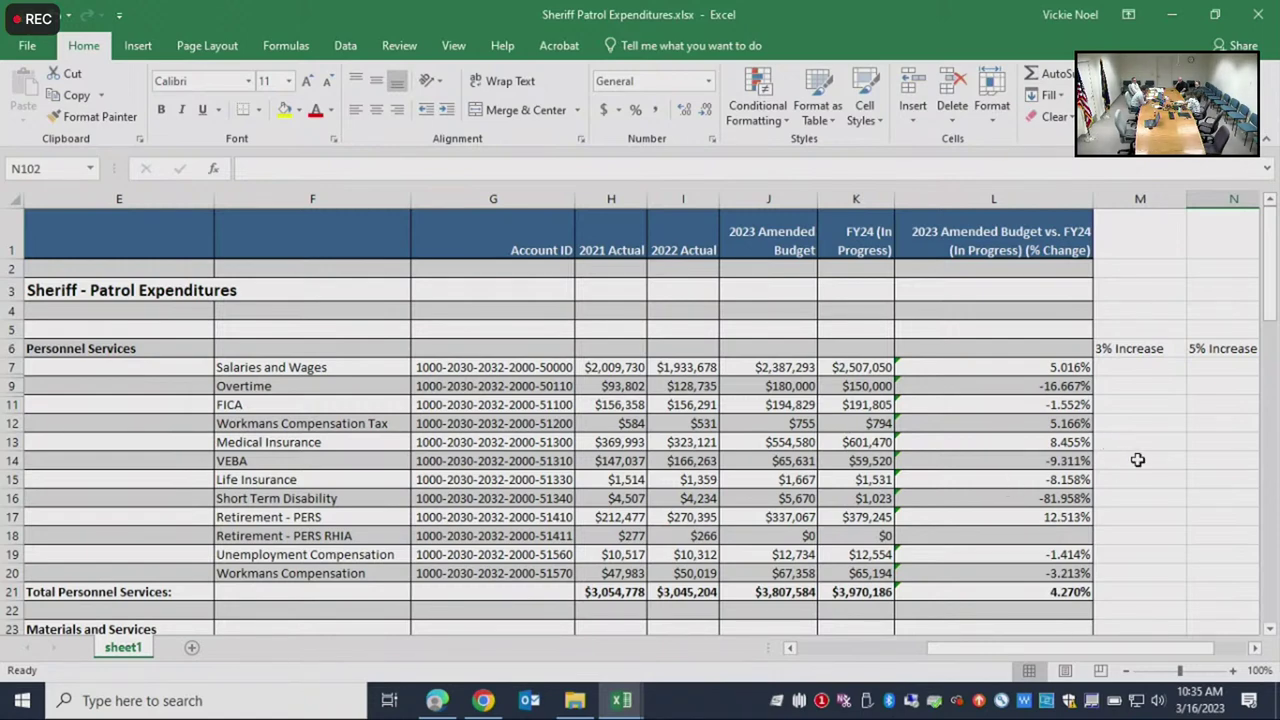
{"action": "scroll", "coordinate": [1137, 459], "scroll_direction": "down", "scroll_amount": 1}
{"action": "scroll", "coordinate": [1137, 459], "scroll_direction": "down", "scroll_amount": 4}
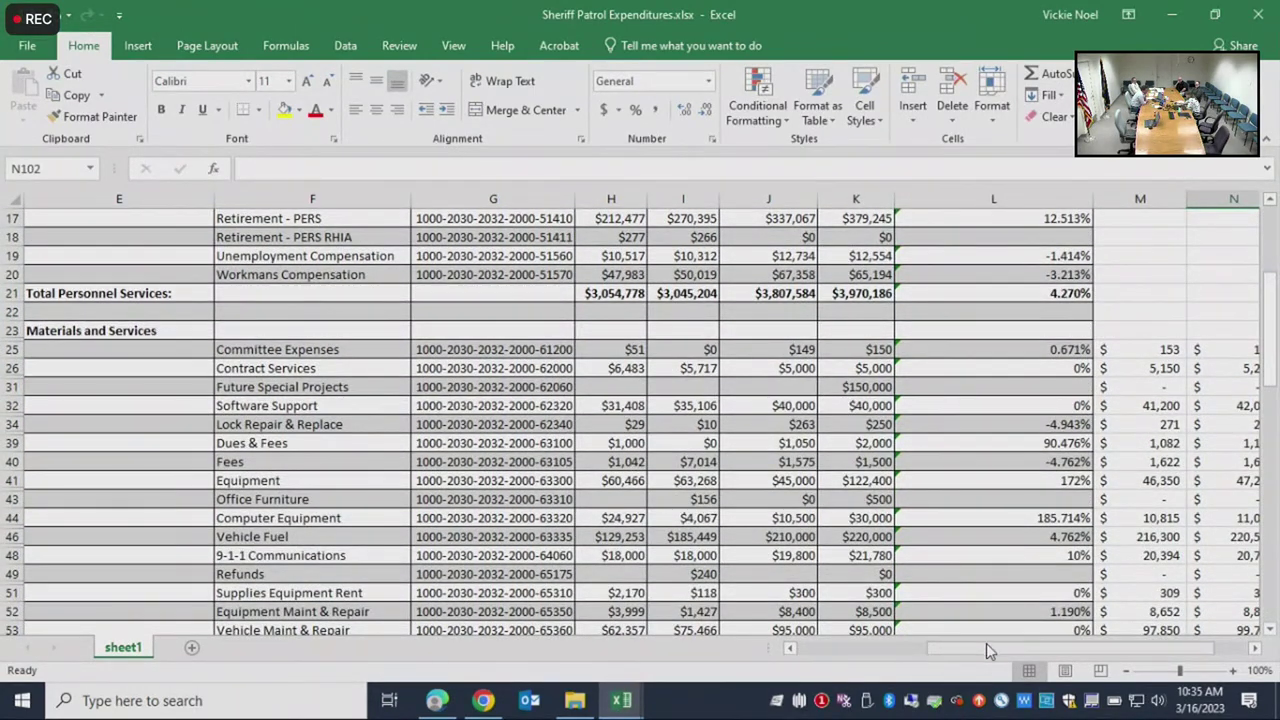
Examine the 3% and 5% increase columns down to the totals and check the 3% difference formula in M101
{"action": "left_click_drag", "start_coordinate": [986, 645], "coordinate": [1086, 645]}
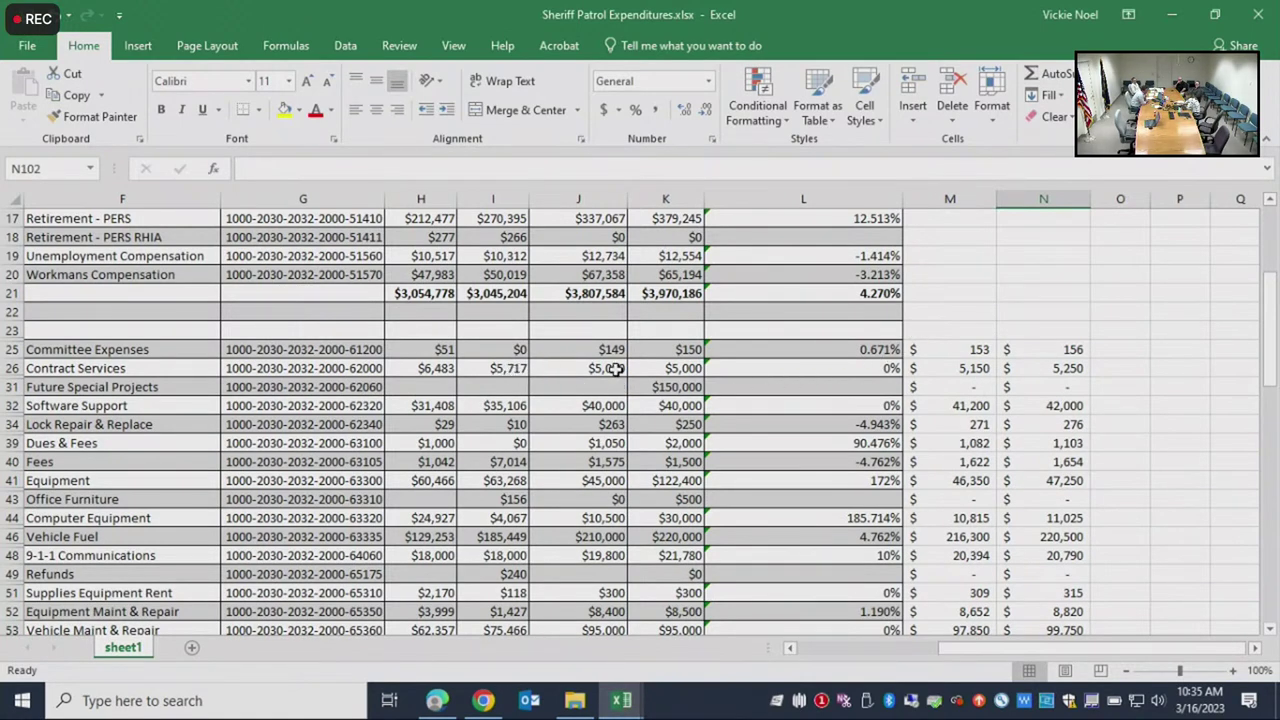
{"action": "scroll", "coordinate": [713, 461], "scroll_direction": "down", "scroll_amount": 1}
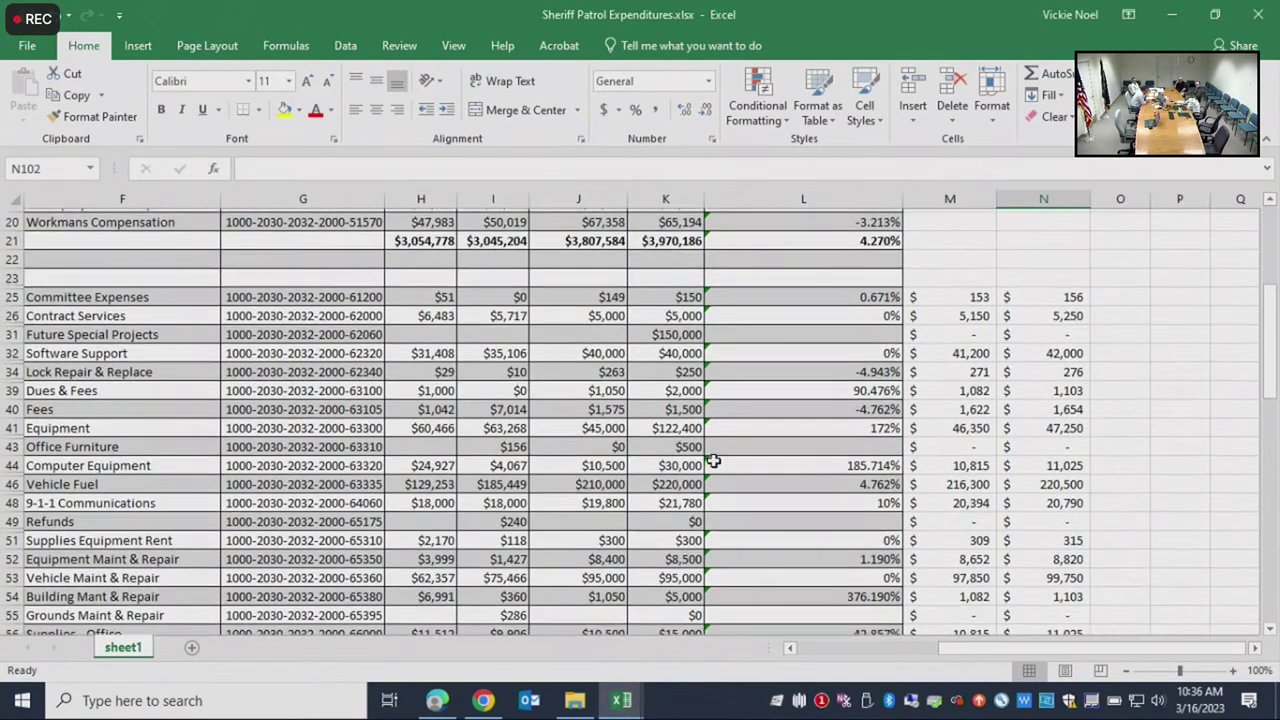
{"action": "scroll", "coordinate": [900, 426], "scroll_direction": "up", "scroll_amount": 5}
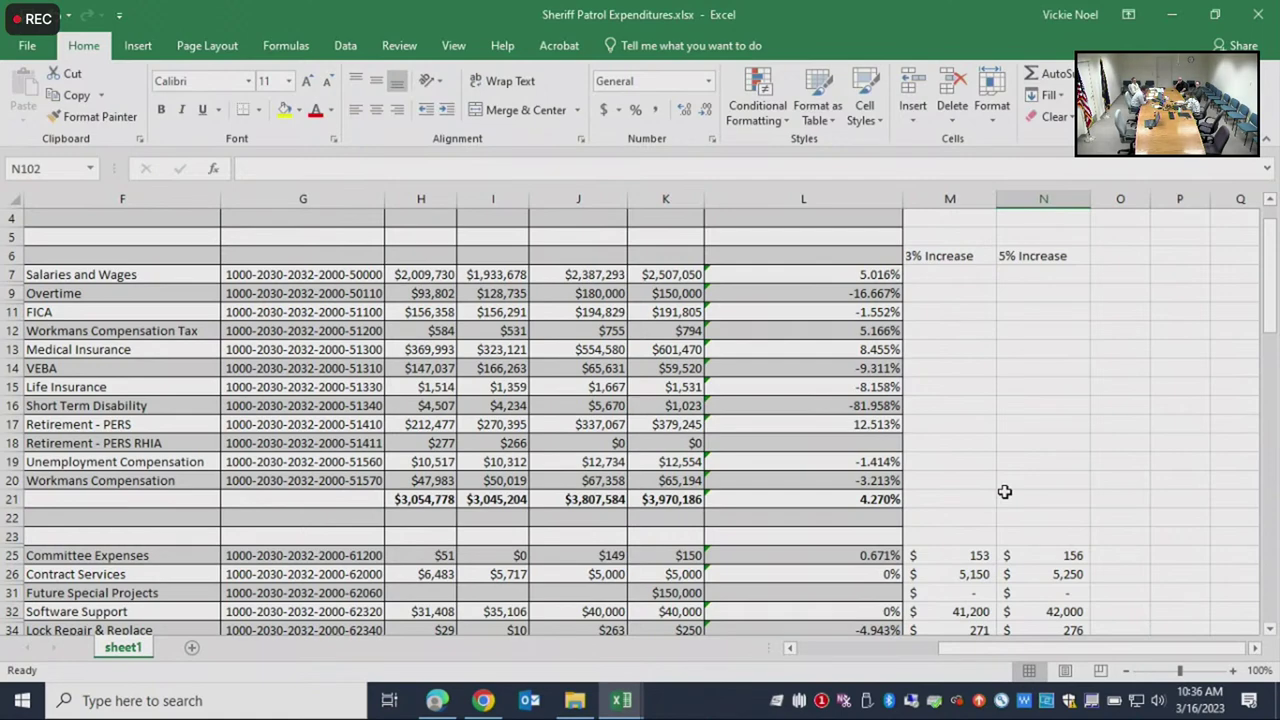
{"action": "scroll", "coordinate": [1004, 491], "scroll_direction": "down", "scroll_amount": 1}
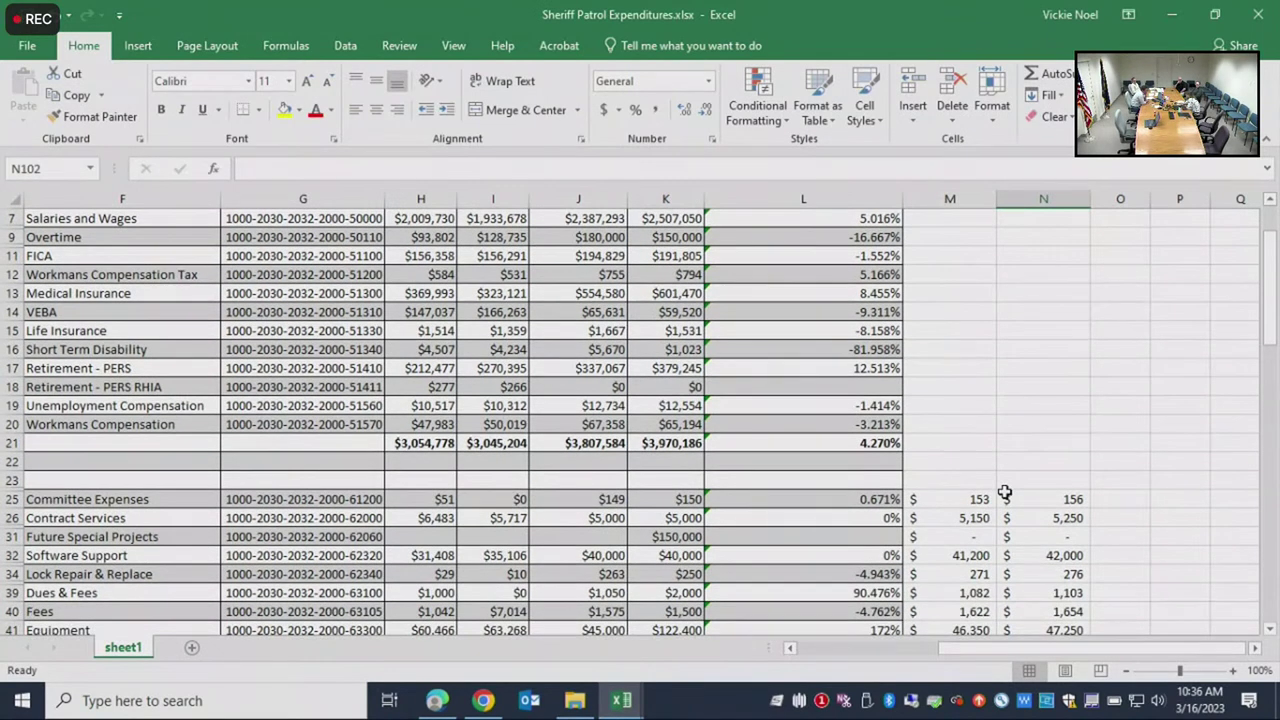
{"action": "scroll", "coordinate": [1004, 491], "scroll_direction": "down", "scroll_amount": 8}
{"action": "scroll", "coordinate": [1004, 491], "scroll_direction": "down", "scroll_amount": 9}
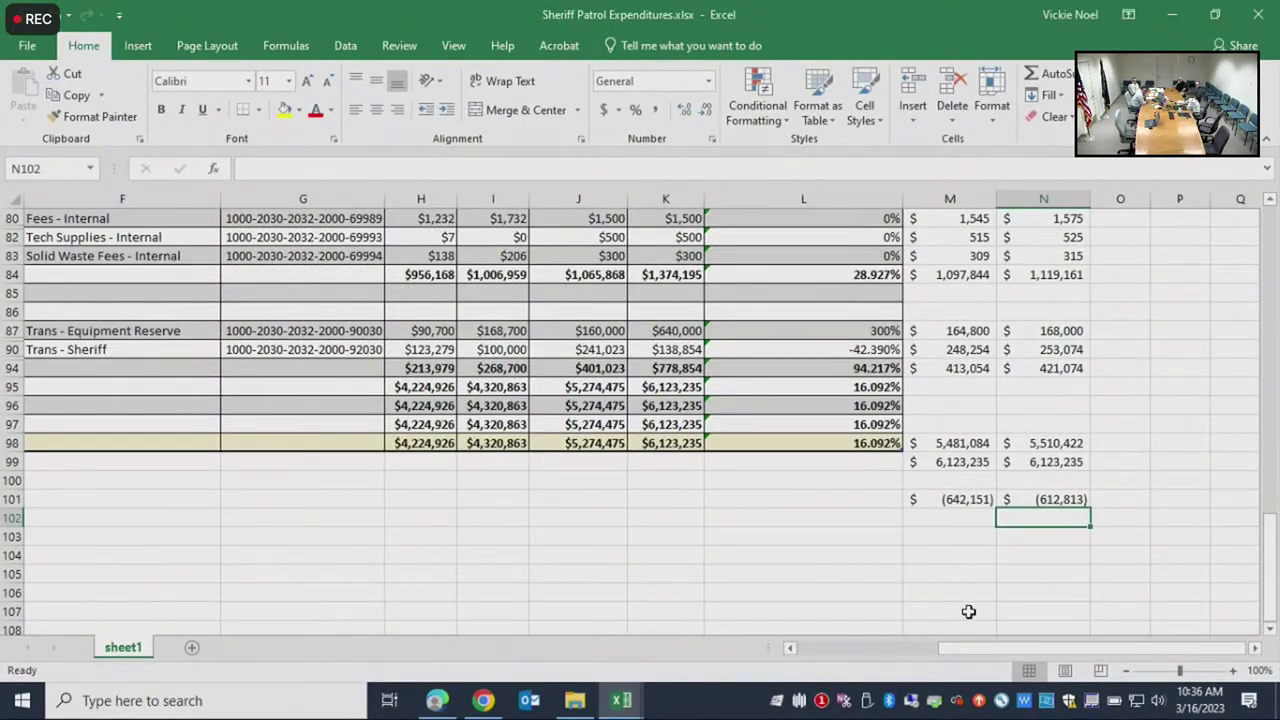
{"action": "left_click", "coordinate": [954, 500]}
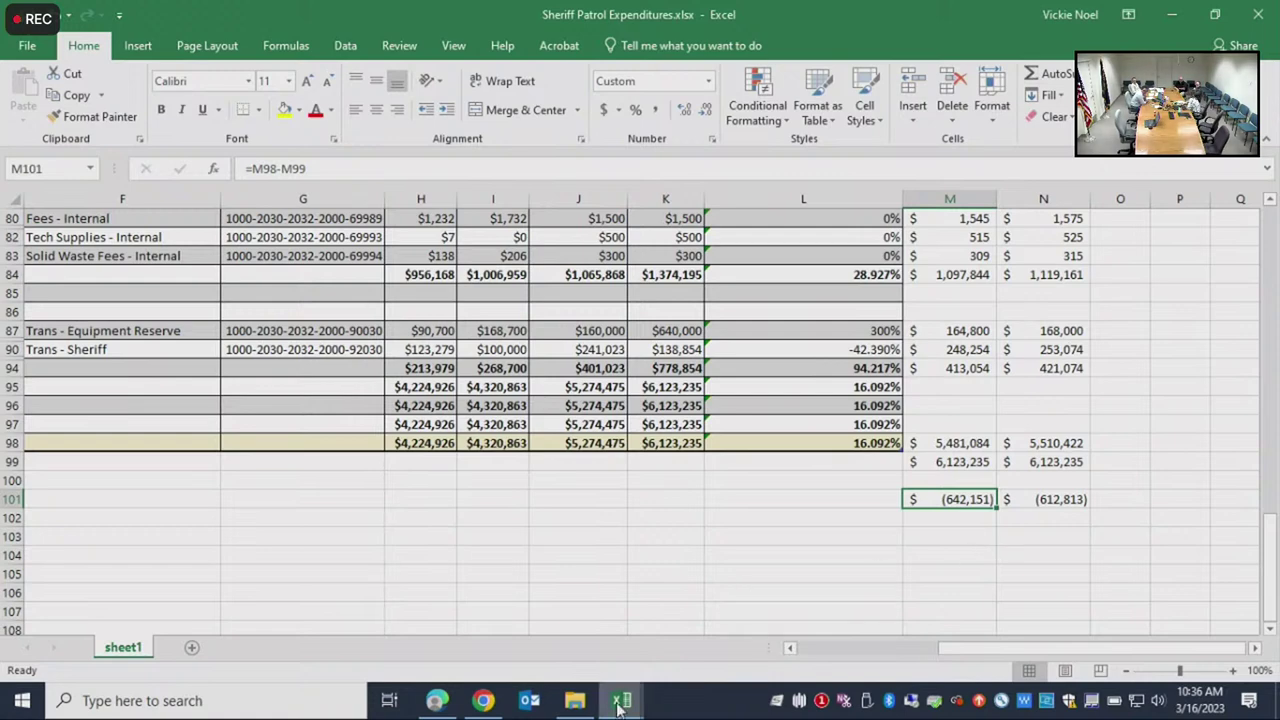
Switch to the Sheriff Corrections Expenditures workbook and examine the 3% and 5% increase totals below the expenditure table
{"action": "mouse_move", "coordinate": [620, 705]}
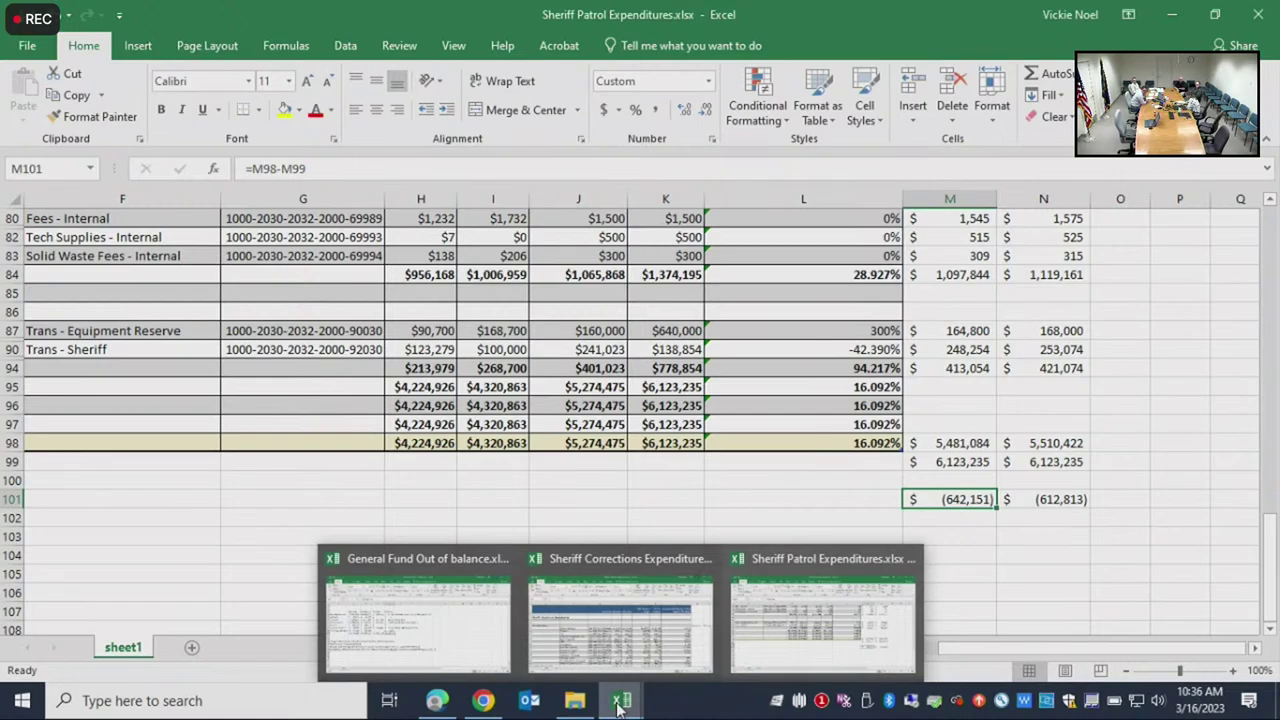
{"action": "left_click", "coordinate": [602, 628]}
{"action": "scroll", "coordinate": [1053, 480], "scroll_direction": "down", "scroll_amount": 6}
{"action": "scroll", "coordinate": [1053, 480], "scroll_direction": "down", "scroll_amount": 15}
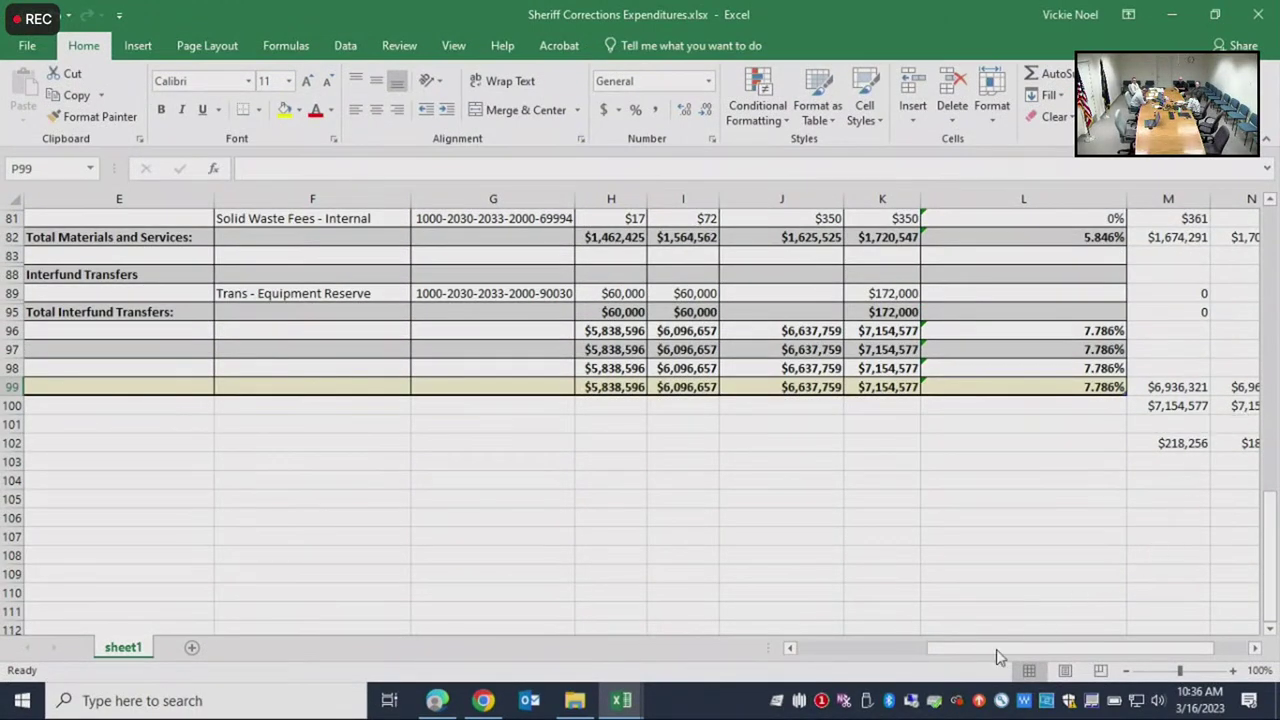
{"action": "left_click_drag", "start_coordinate": [953, 644], "coordinate": [999, 645]}
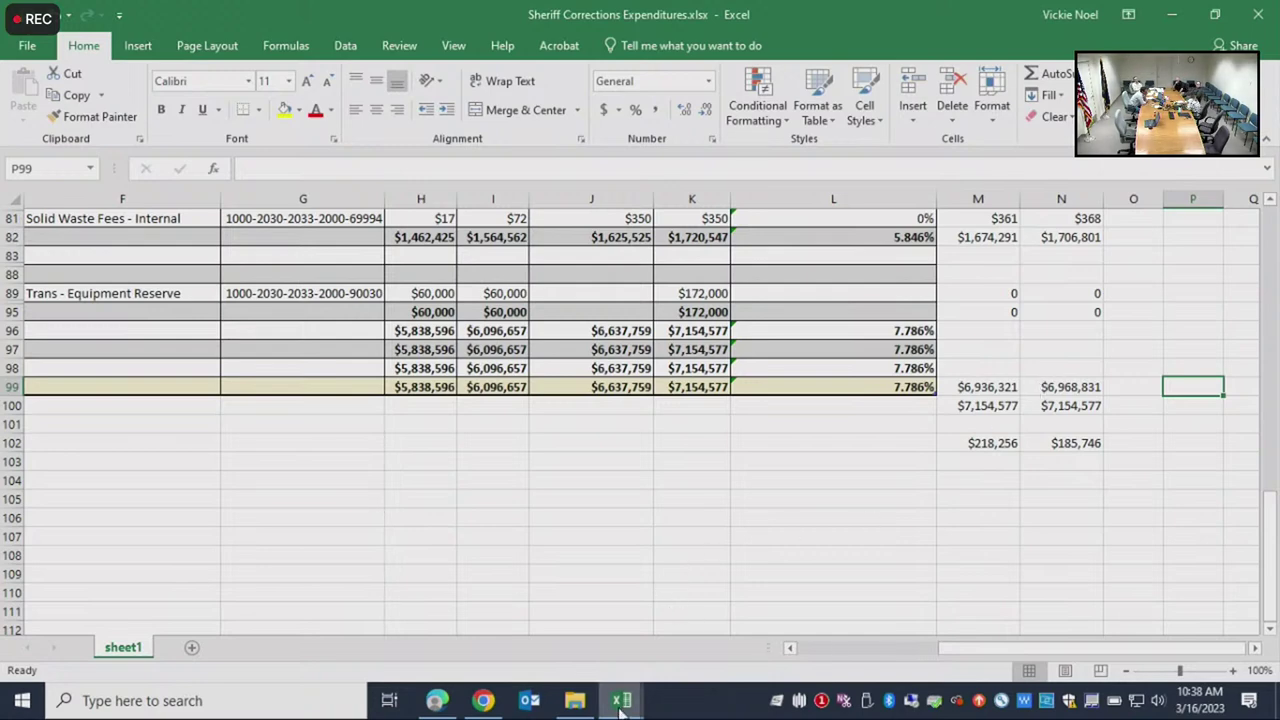
Return to the General Fund Out of balance workbook and check the SO Corrections and SO Animal Control change formulas
{"action": "mouse_move", "coordinate": [620, 706]}
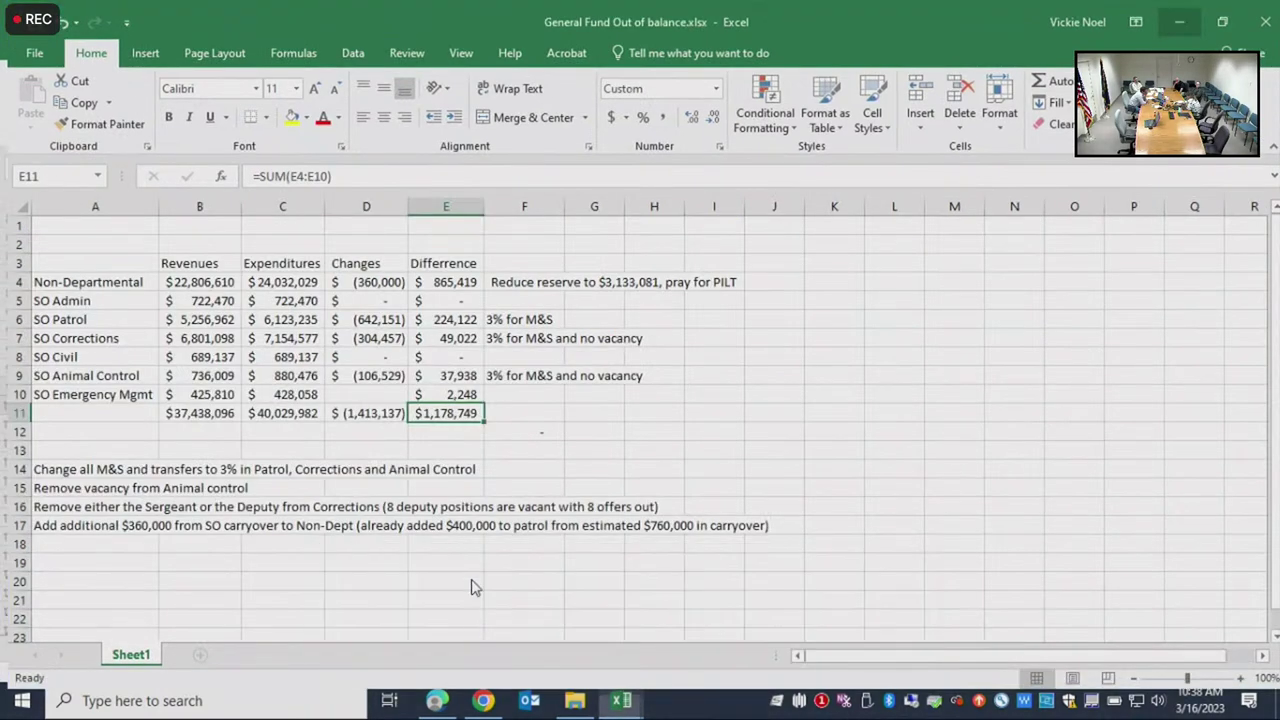
{"action": "left_click", "coordinate": [470, 600]}
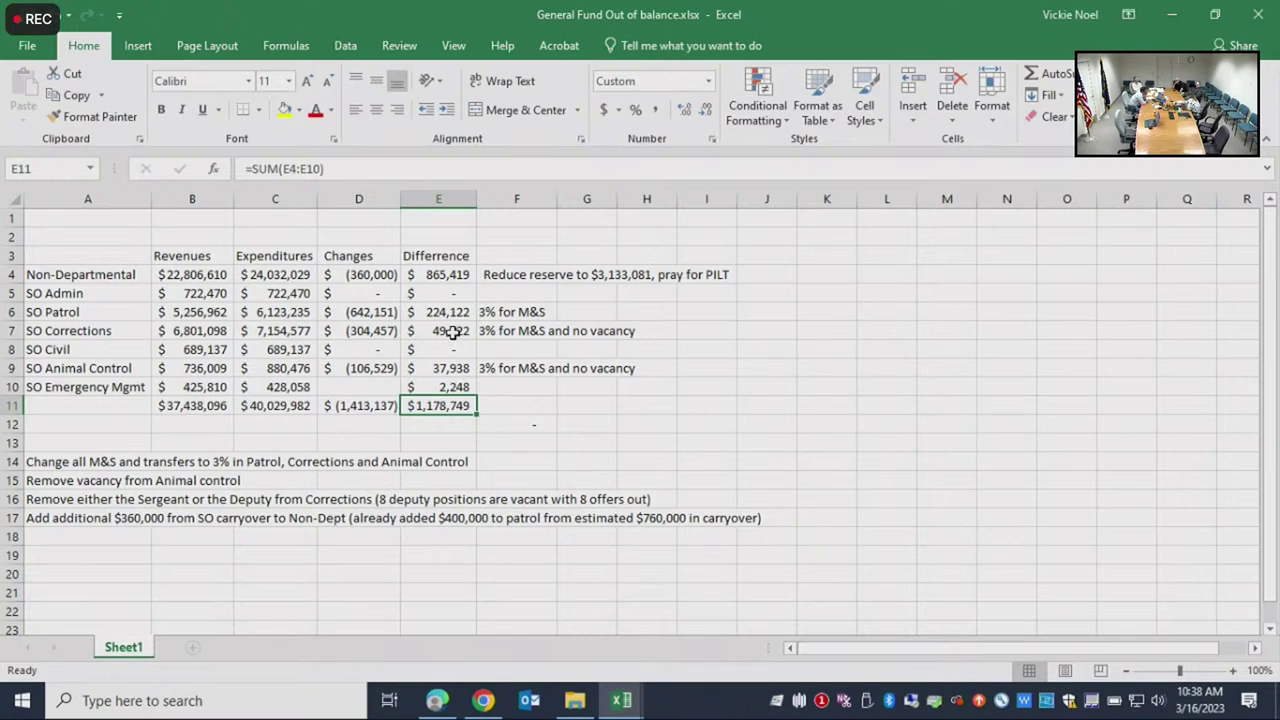
{"action": "left_click", "coordinate": [368, 330]}
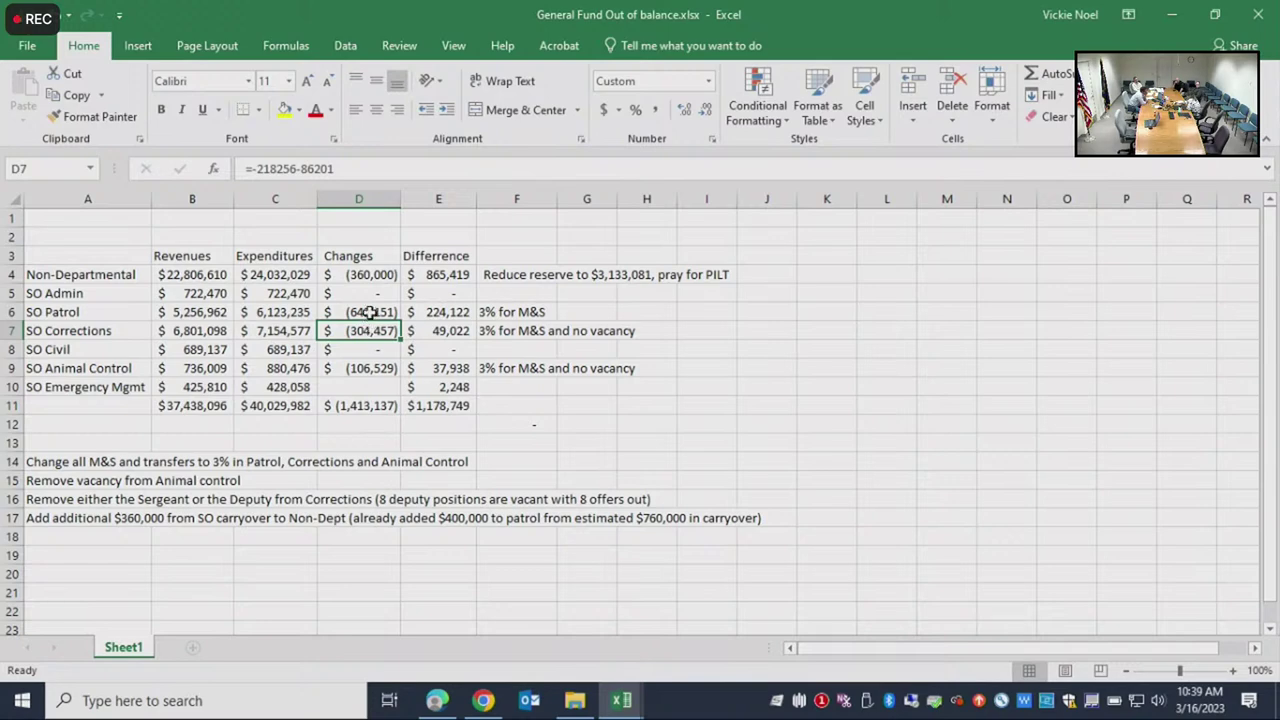
{"action": "left_click", "coordinate": [375, 370]}
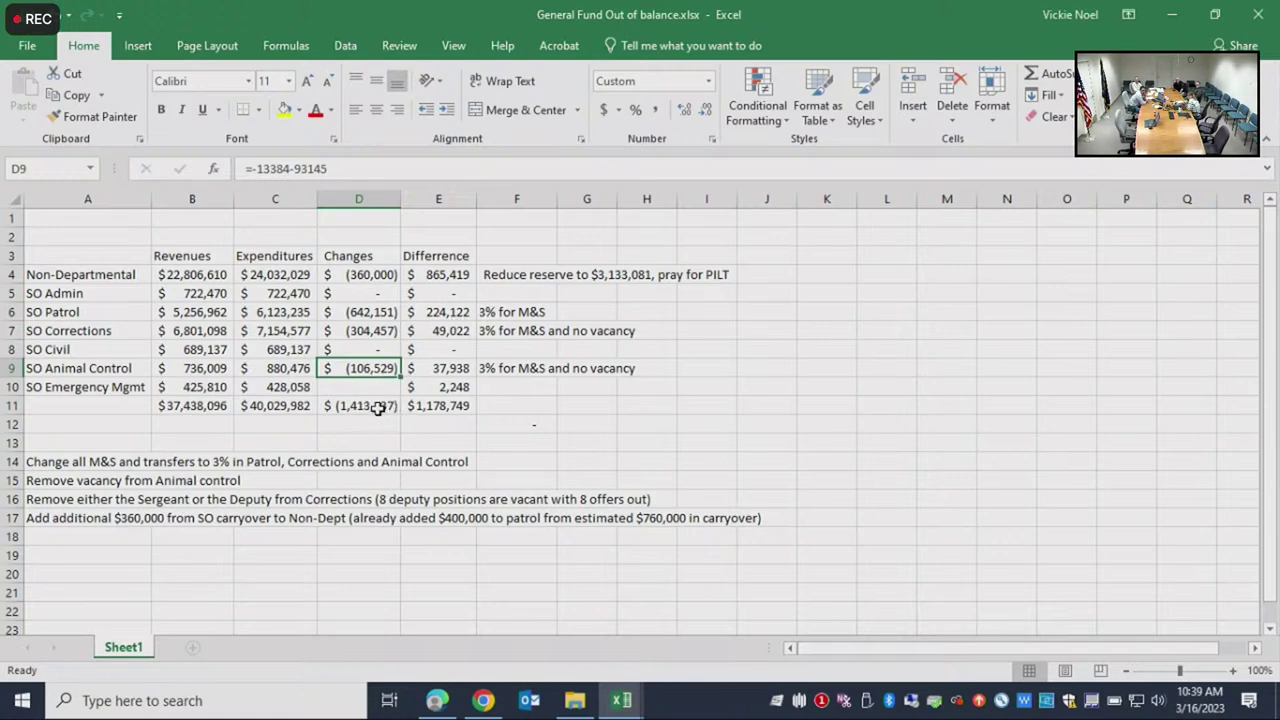
Check the total and Non-Departmental difference formulas and sum the differences from SO Patrol through SO Emergency Mgmt
{"action": "left_click", "coordinate": [424, 408]}
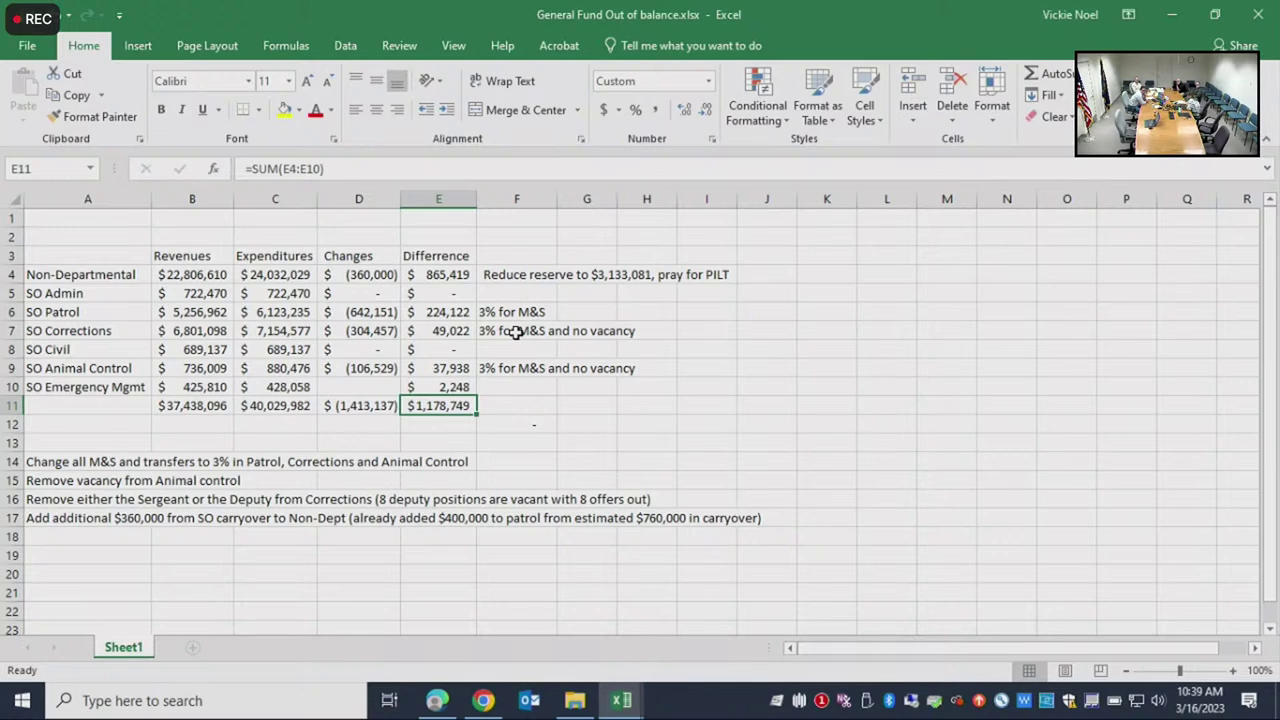
{"action": "left_click_drag", "start_coordinate": [434, 314], "coordinate": [438, 387]}
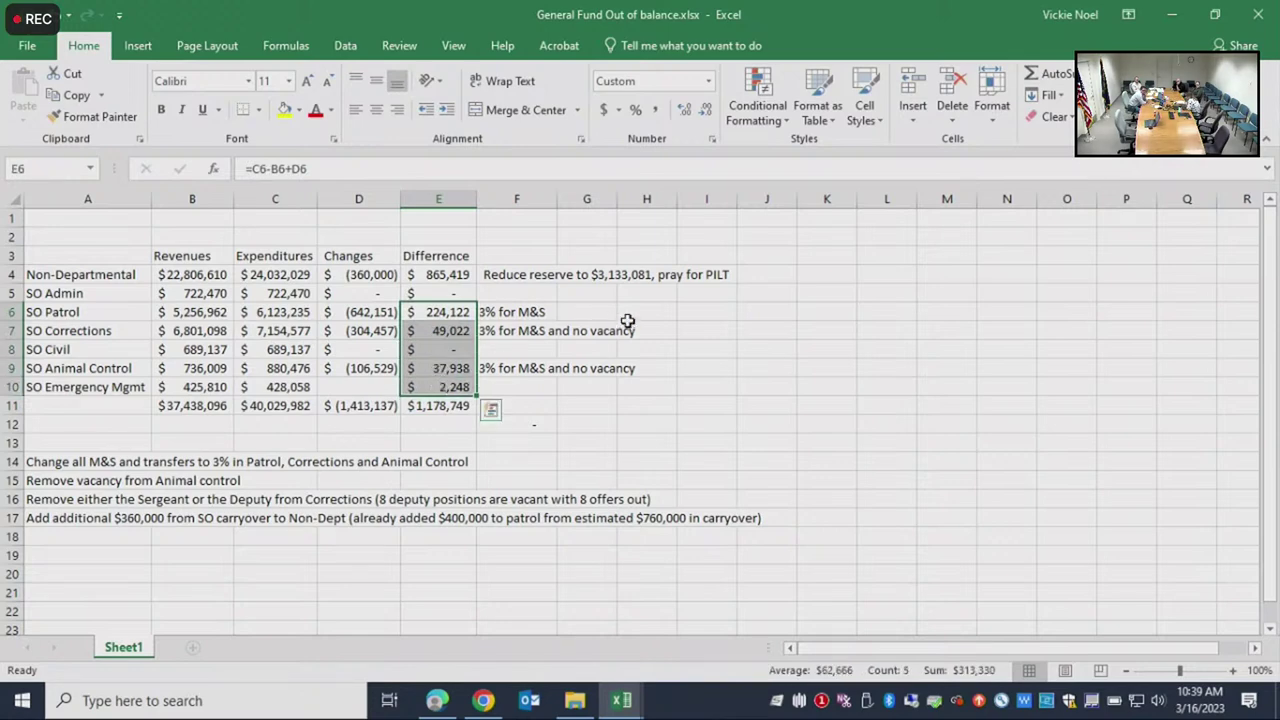
{"action": "left_click", "coordinate": [452, 274]}
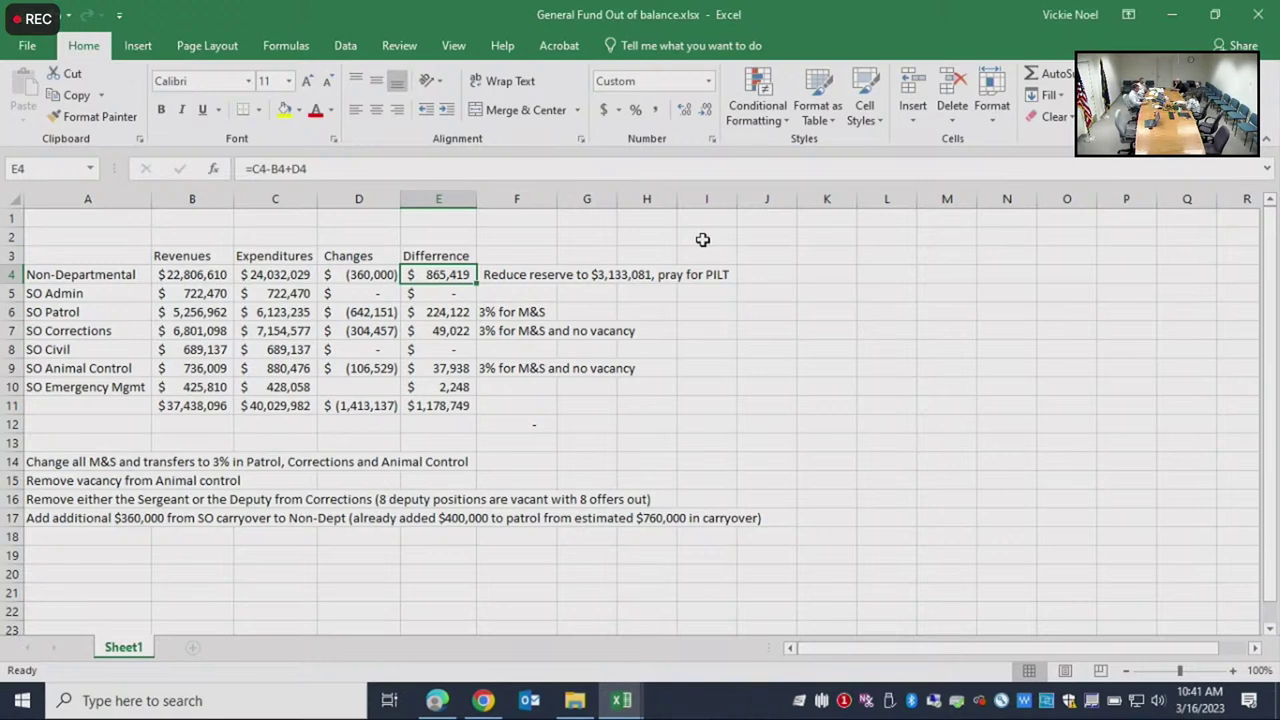
Switch to the Sheriff Patrol Expenditures workbook and compare the Future Special Projects FY24 amount with its 3% increase formula in M31
{"action": "mouse_move", "coordinate": [626, 703]}
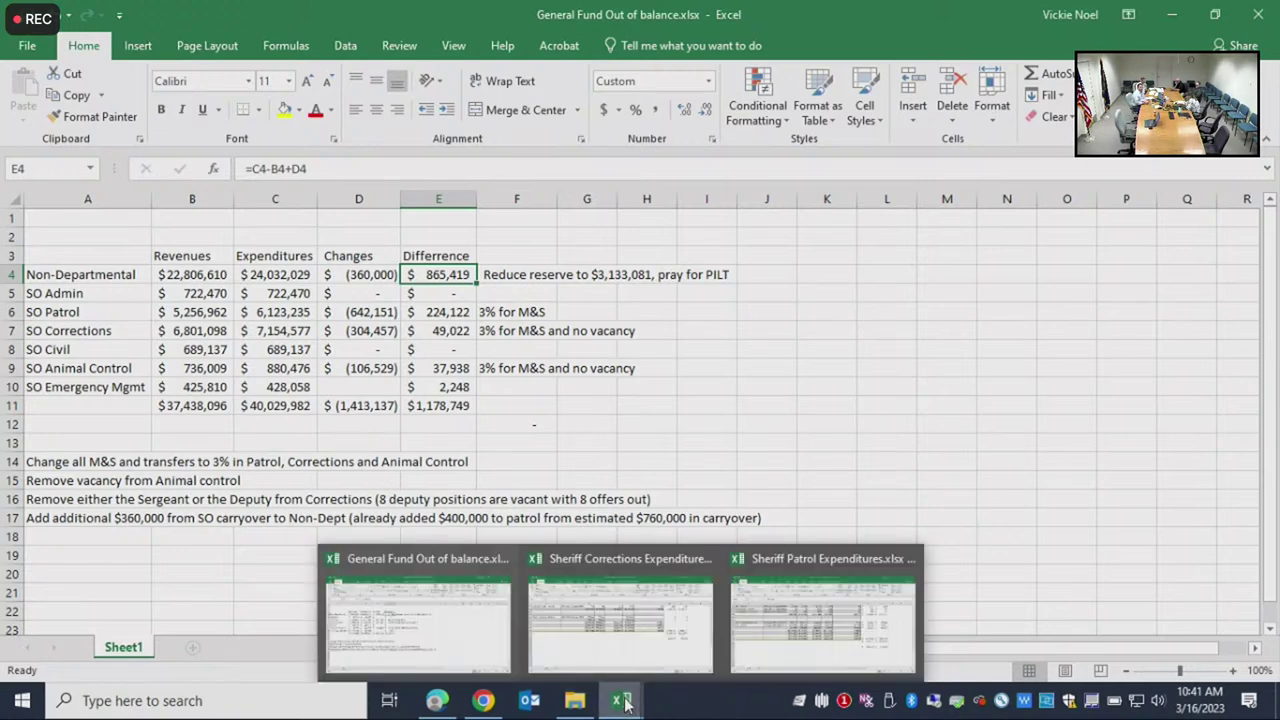
{"action": "left_click", "coordinate": [768, 628]}
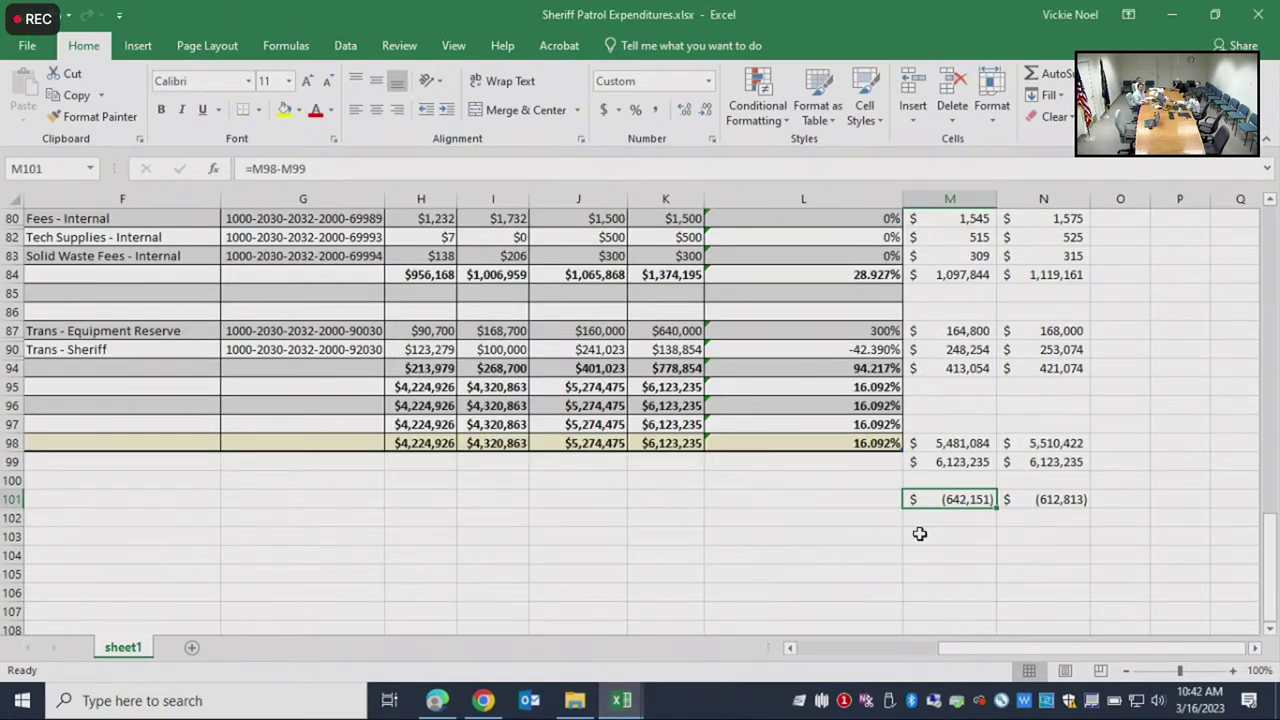
{"action": "scroll", "coordinate": [854, 513], "scroll_direction": "up", "scroll_amount": 5}
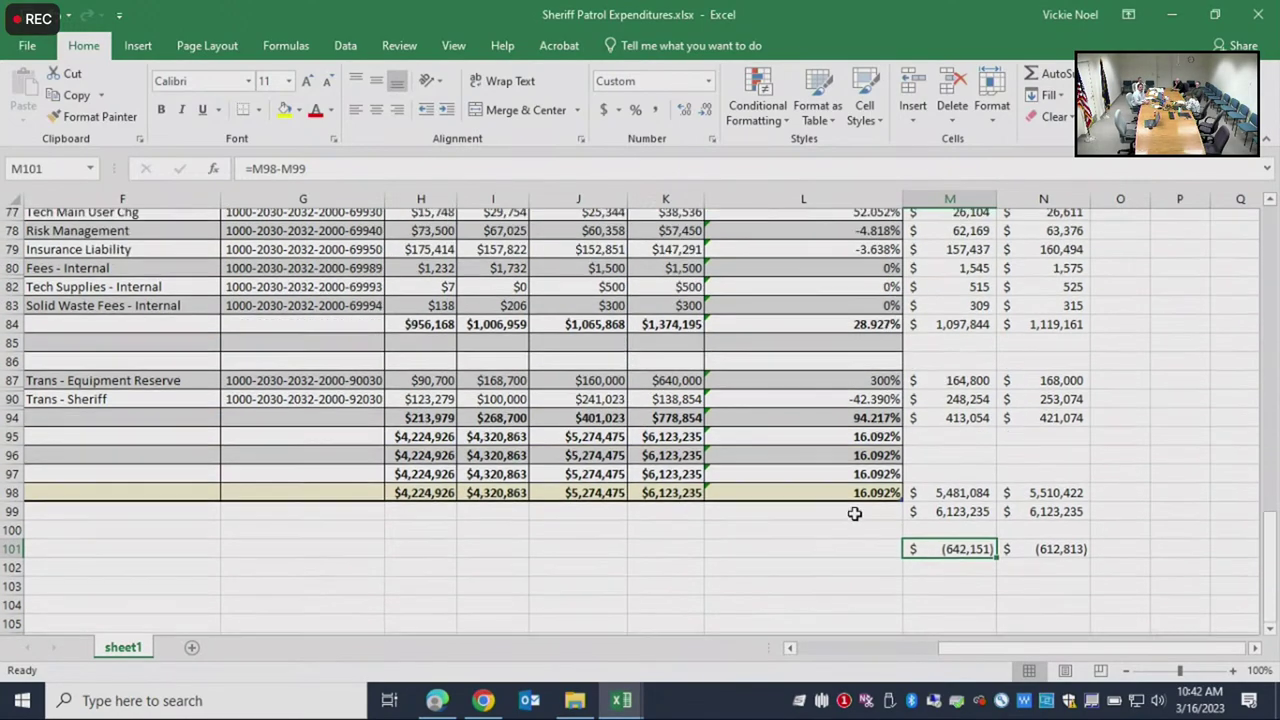
{"action": "scroll", "coordinate": [854, 513], "scroll_direction": "up", "scroll_amount": 8}
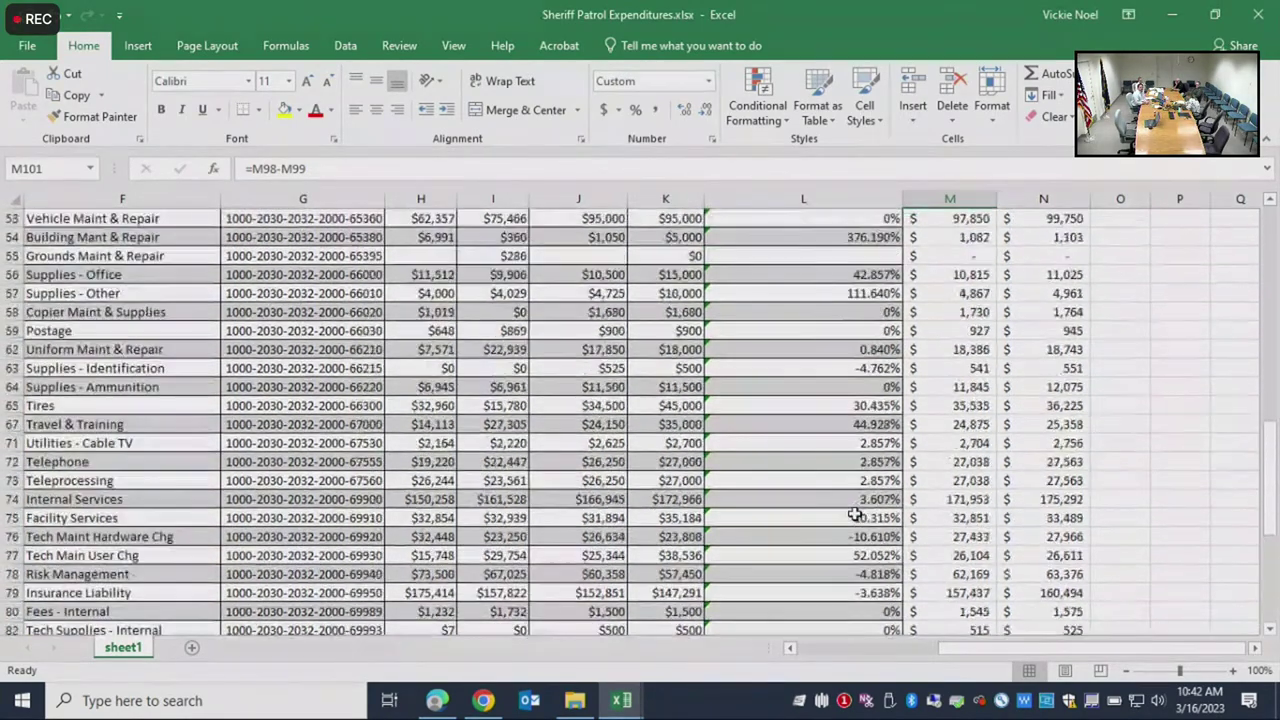
{"action": "scroll", "coordinate": [854, 513], "scroll_direction": "up", "scroll_amount": 4}
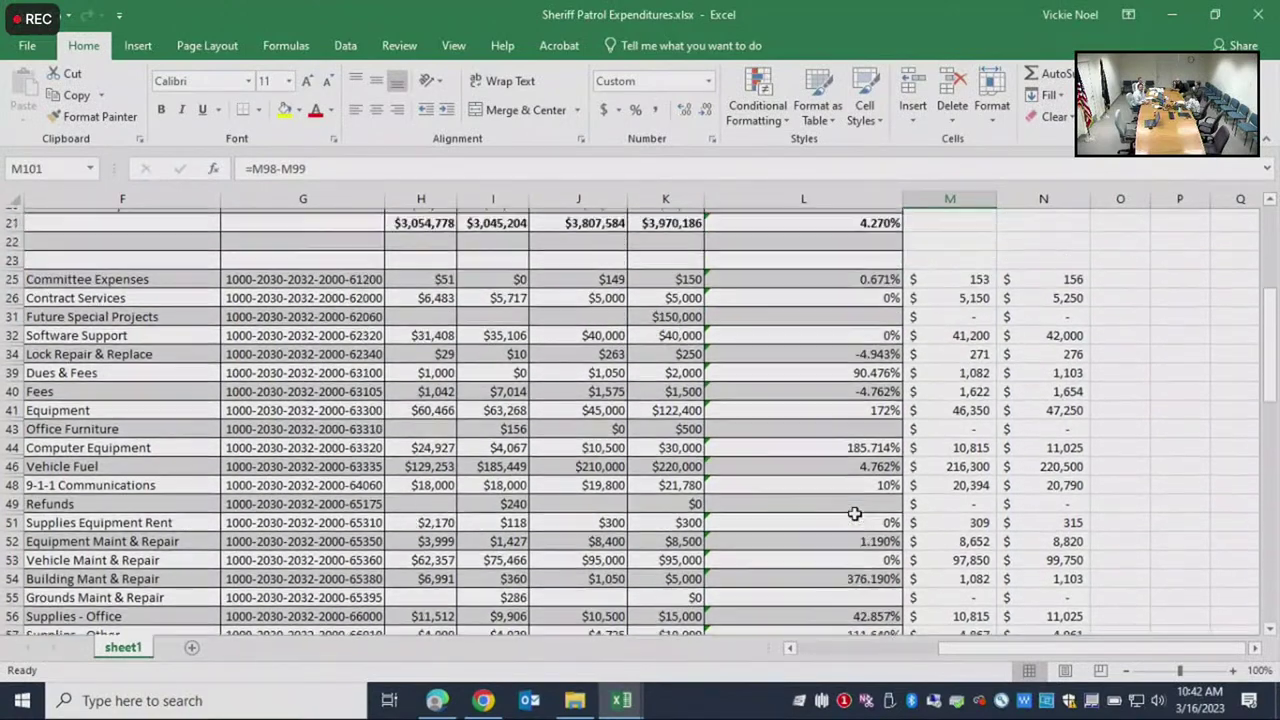
{"action": "scroll", "coordinate": [854, 513], "scroll_direction": "down", "scroll_amount": 3}
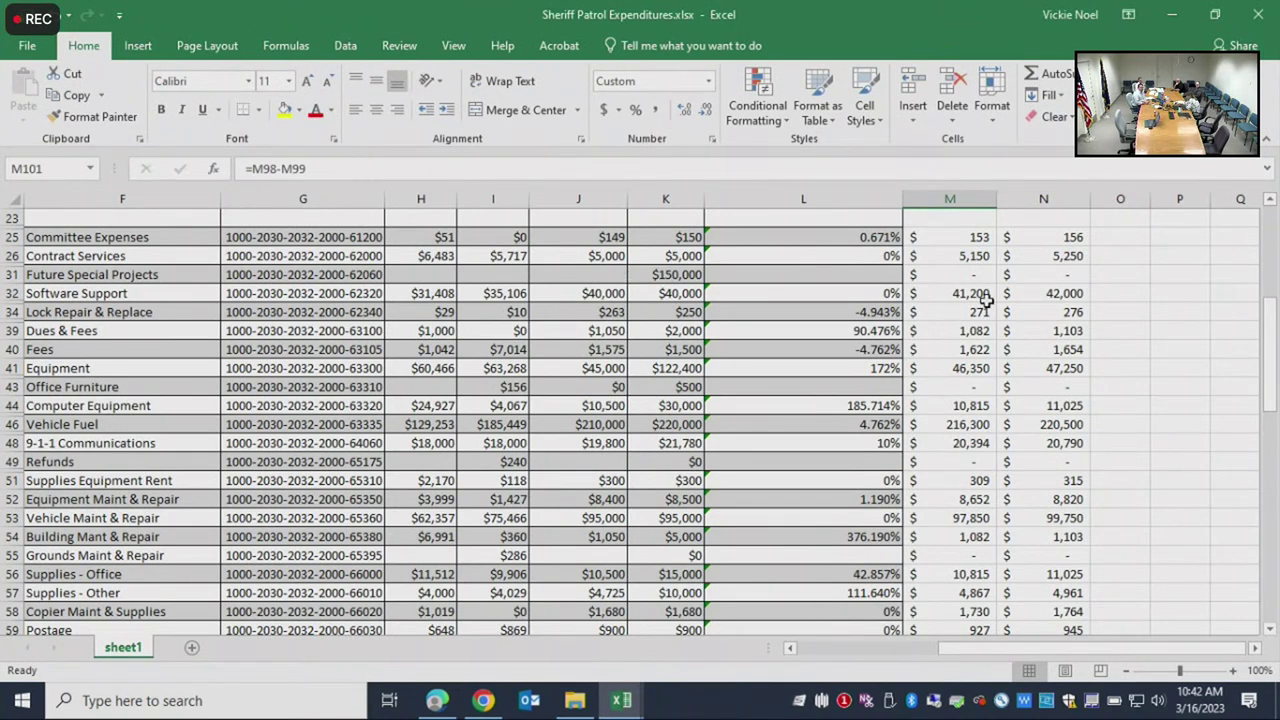
{"action": "left_click", "coordinate": [679, 274]}
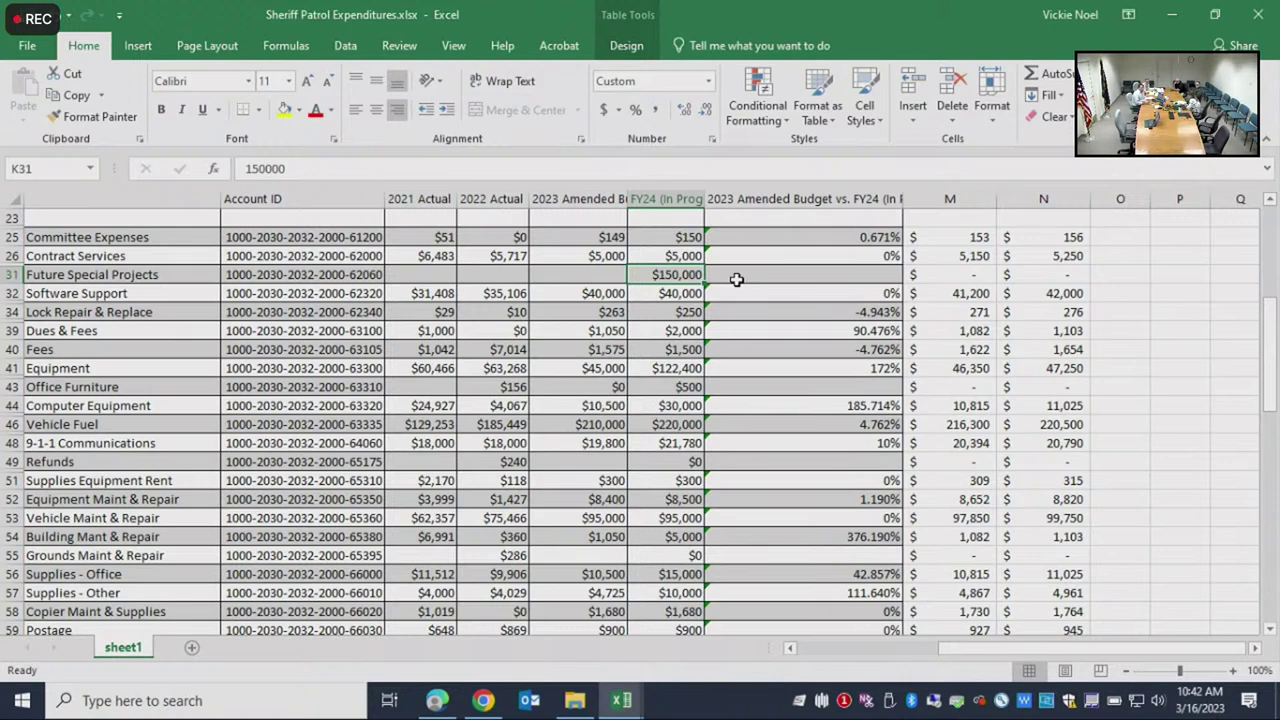
{"action": "left_click", "coordinate": [950, 274]}
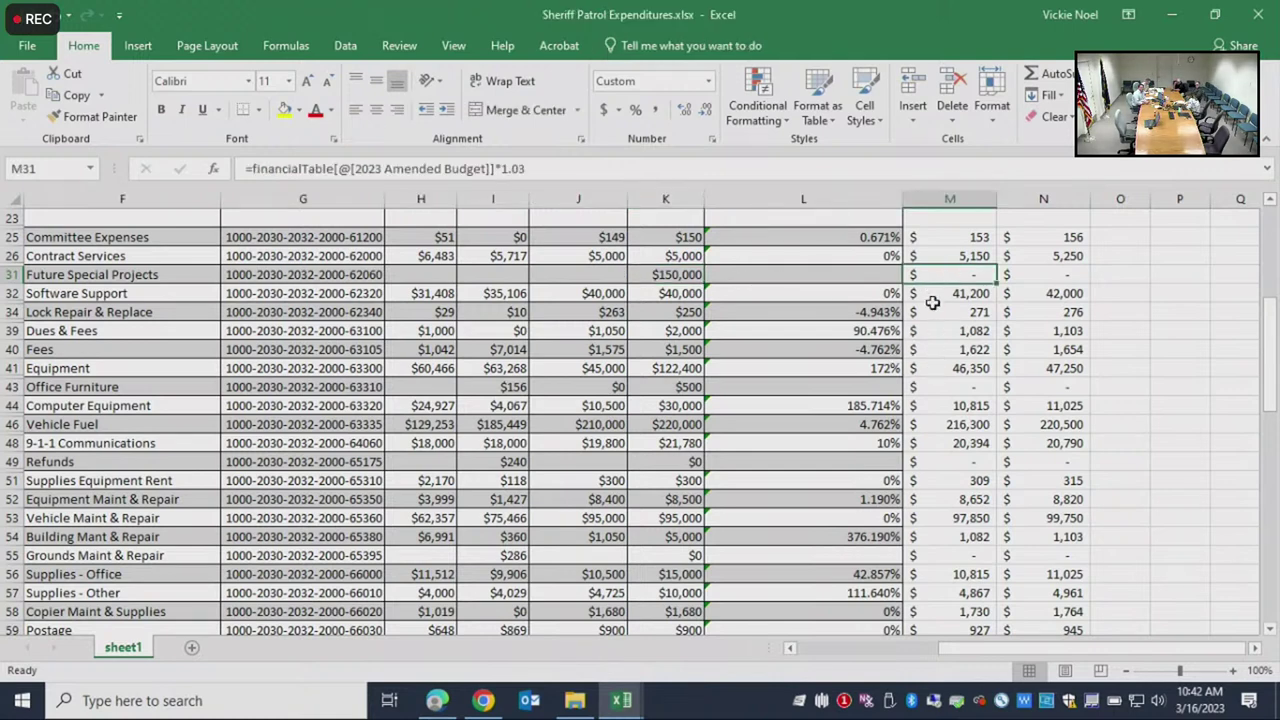
{"action": "left_click", "coordinate": [676, 274]}
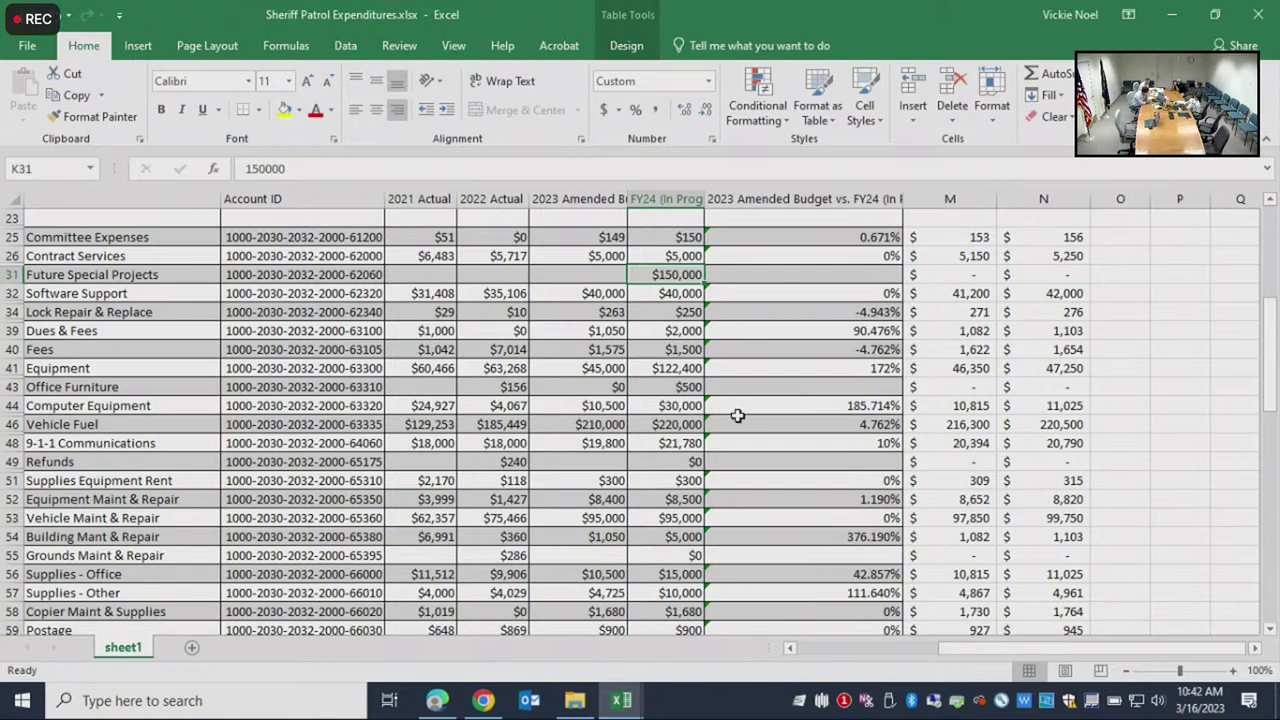
Review the remaining Patrol Materials and Services lines and sum the FY24 amounts from Internal Services through Insurance Liability
{"action": "scroll", "coordinate": [737, 416], "scroll_direction": "down", "scroll_amount": 1}
{"action": "scroll", "coordinate": [737, 416], "scroll_direction": "down", "scroll_amount": 4}
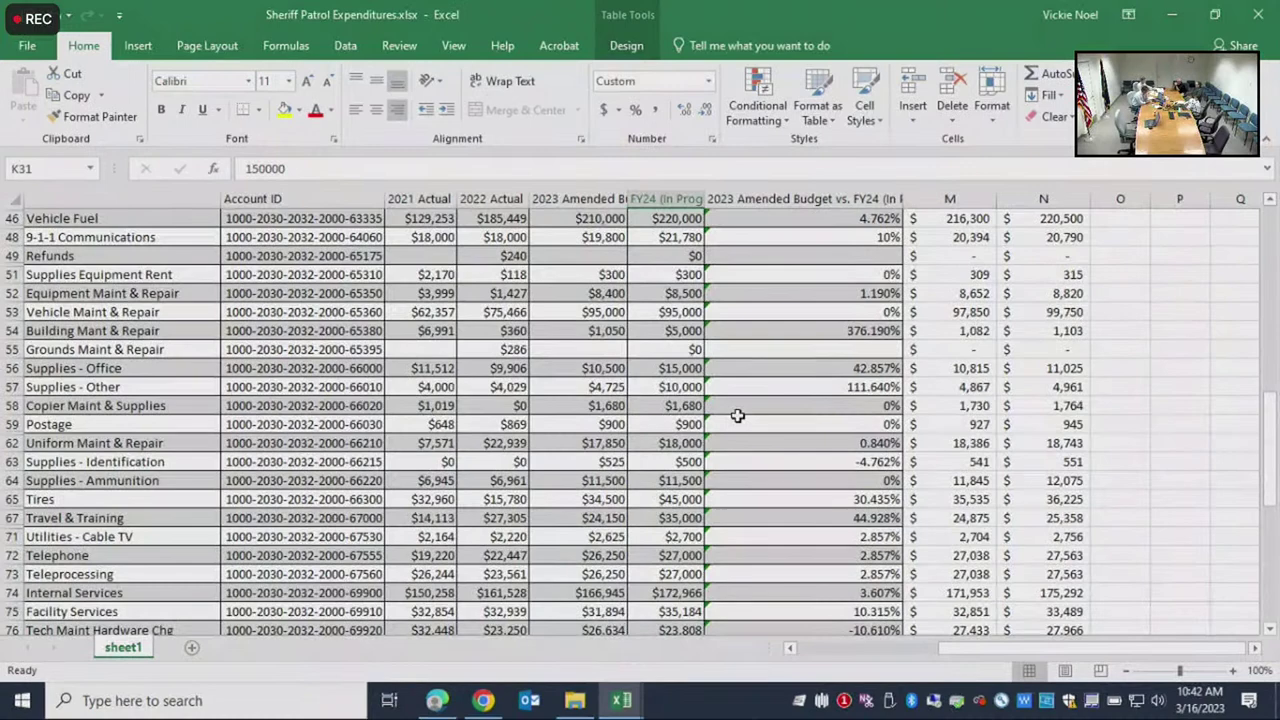
{"action": "scroll", "coordinate": [737, 416], "scroll_direction": "down", "scroll_amount": 2}
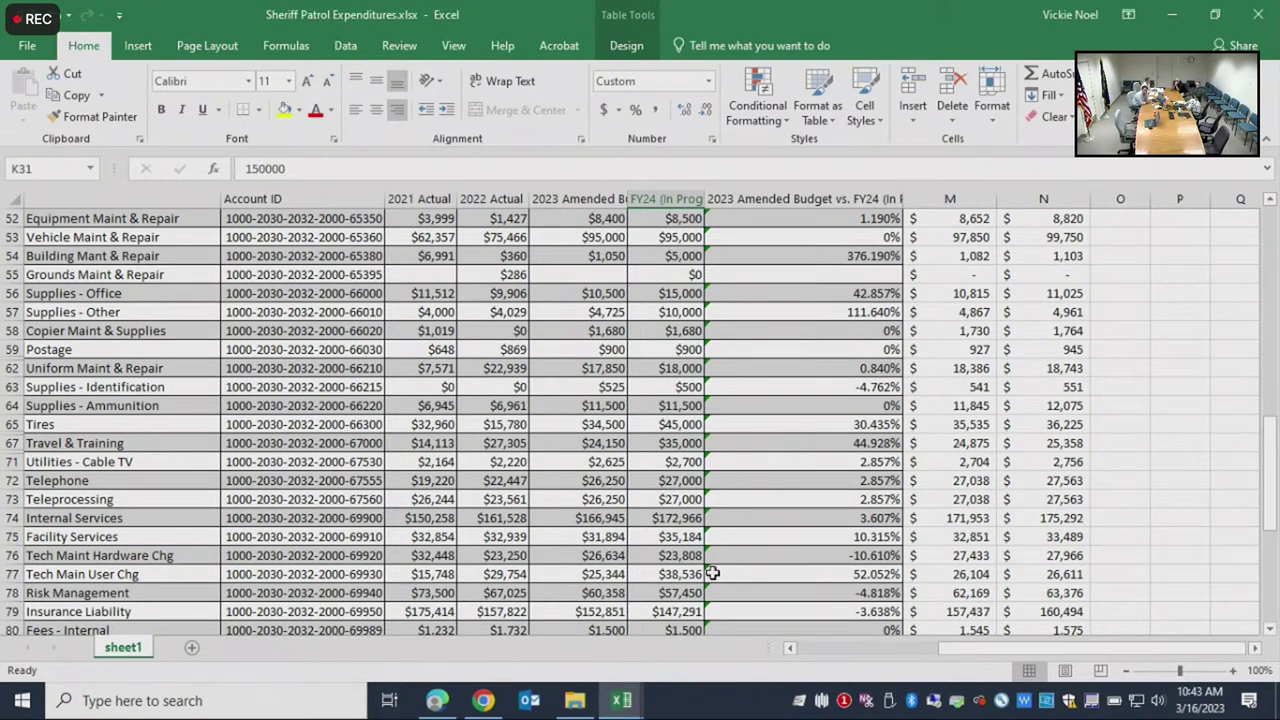
{"action": "left_click_drag", "start_coordinate": [674, 518], "coordinate": [672, 607]}
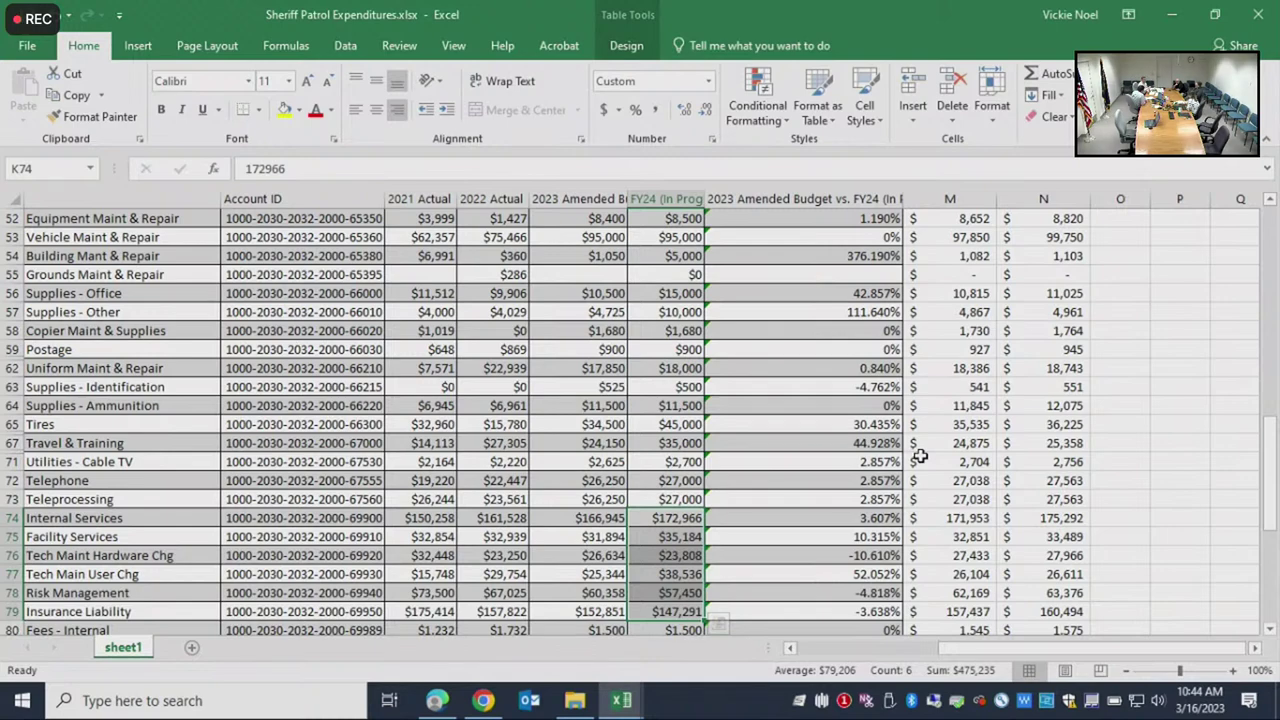
Open the 2022.23 SO Corrections Forecasting workbook from the 3-16-23 Workshop folder and view its revenue and salary lines
{"action": "left_click", "coordinate": [565, 703]}
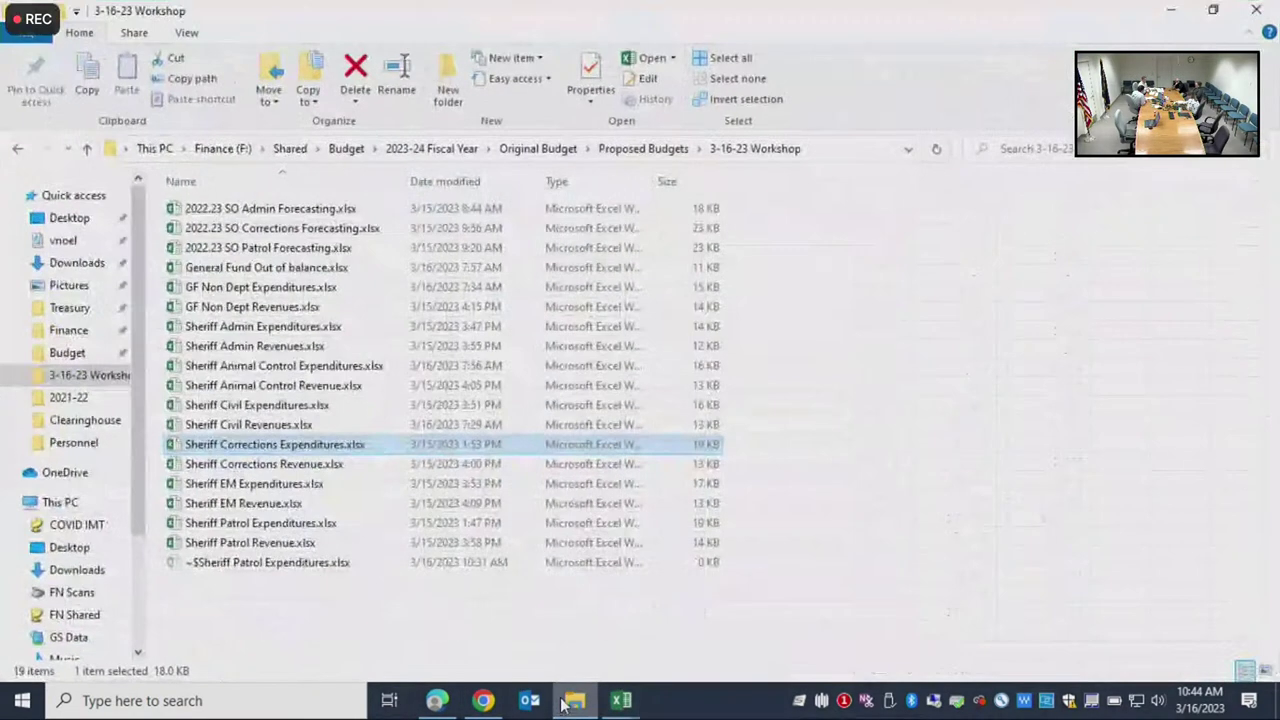
{"action": "left_click", "coordinate": [310, 228]}
{"action": "double_click", "coordinate": [307, 247]}
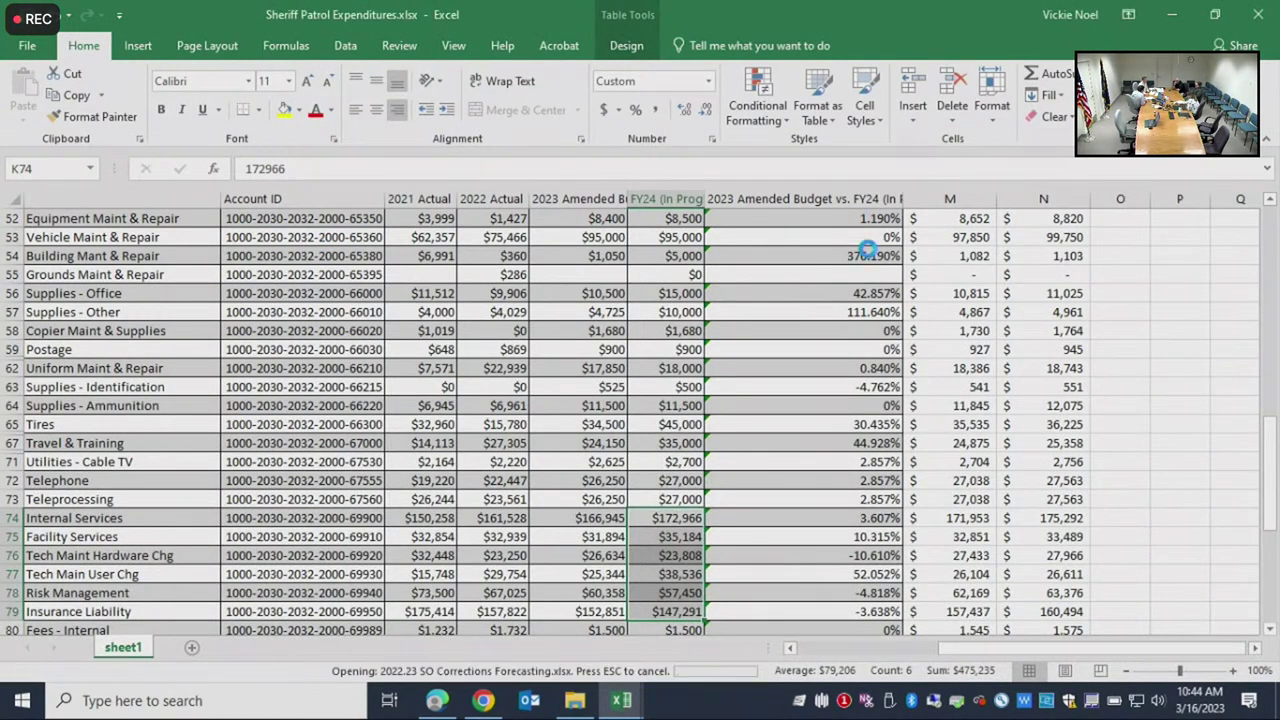
{"action": "scroll", "coordinate": [921, 455], "scroll_direction": "up", "scroll_amount": 12}
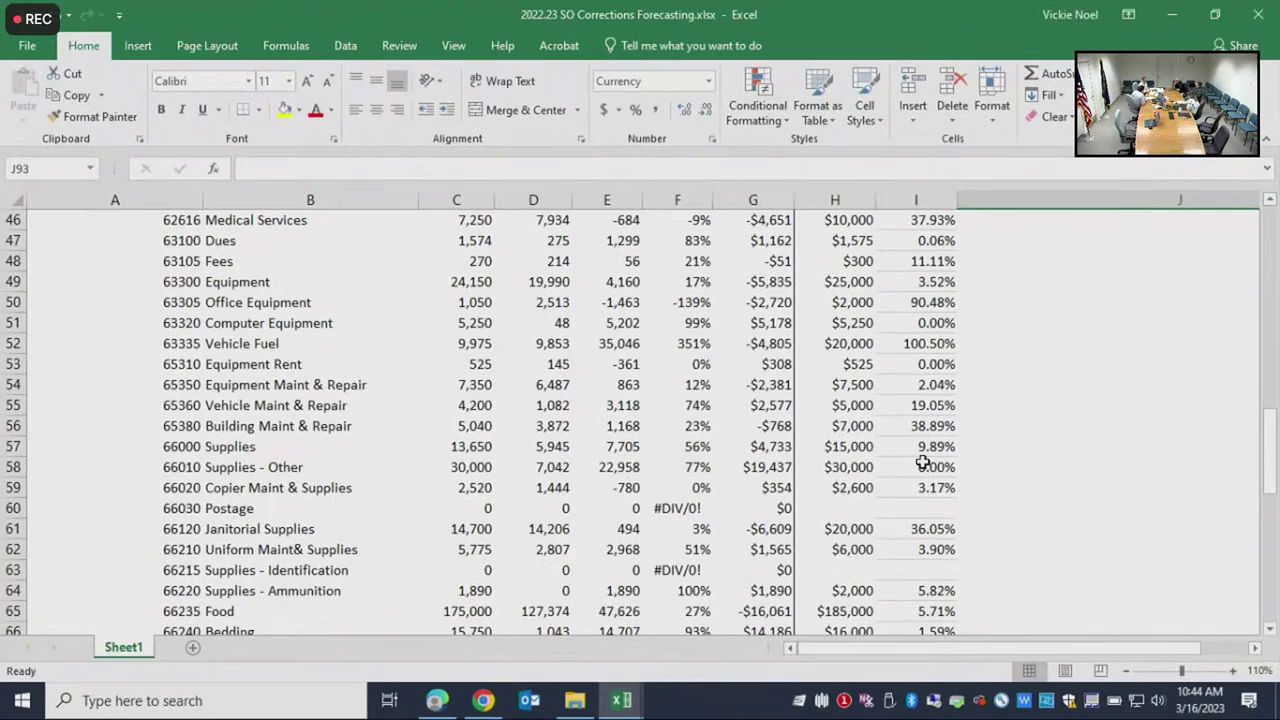
{"action": "scroll", "coordinate": [921, 460], "scroll_direction": "up", "scroll_amount": 9}
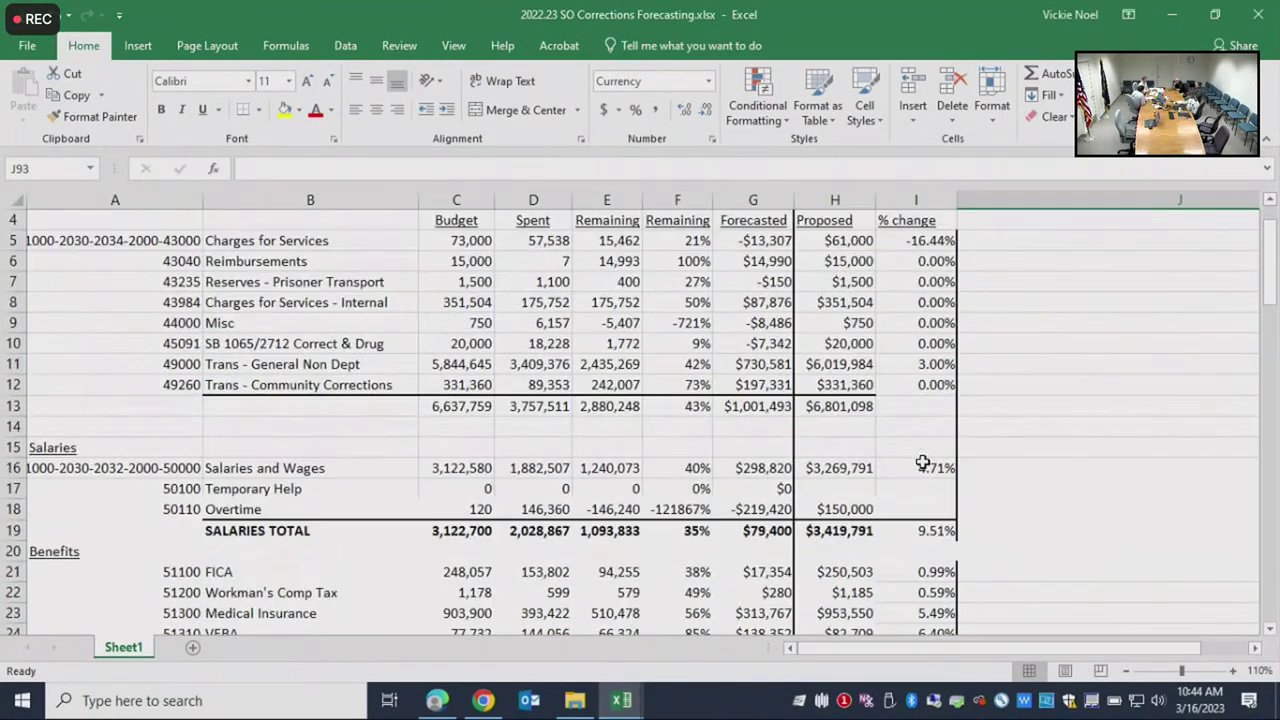
Examine the Corrections Materials & Services lines down to the total, comparing forecasted remainders, proposed amounts and percent changes
{"action": "scroll", "coordinate": [921, 460], "scroll_direction": "down", "scroll_amount": 9}
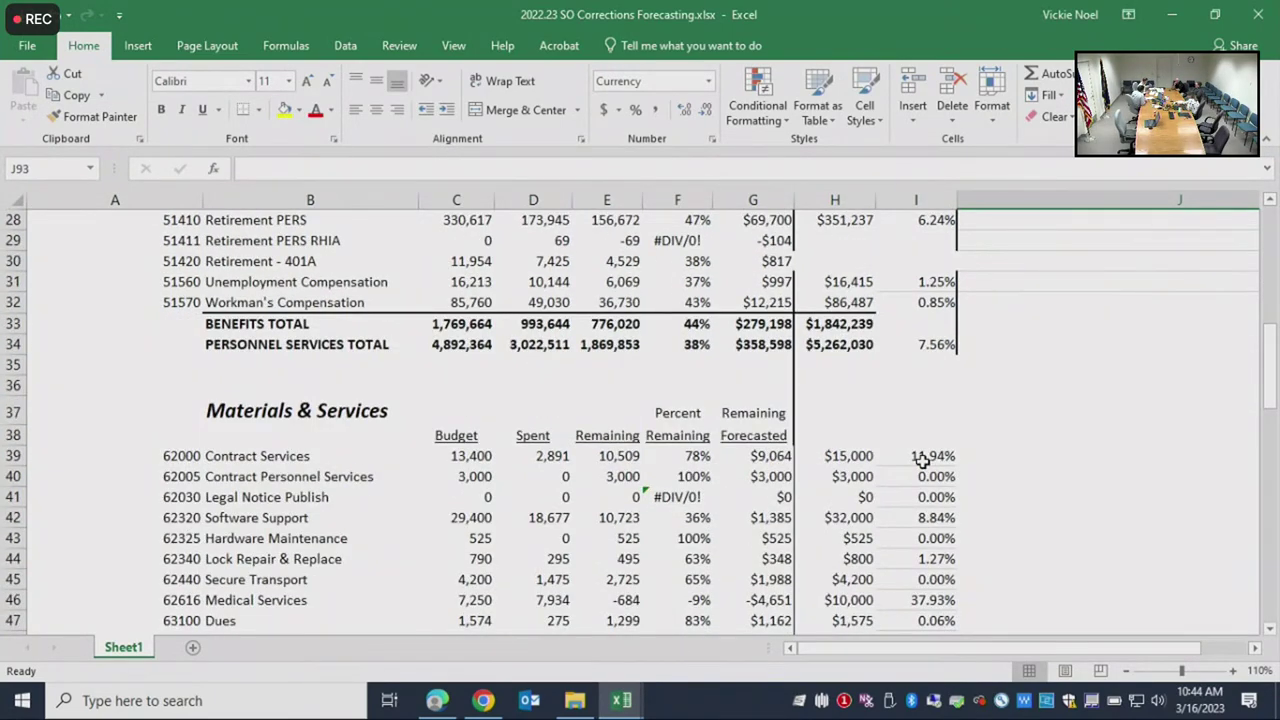
{"action": "scroll", "coordinate": [921, 460], "scroll_direction": "down", "scroll_amount": 3}
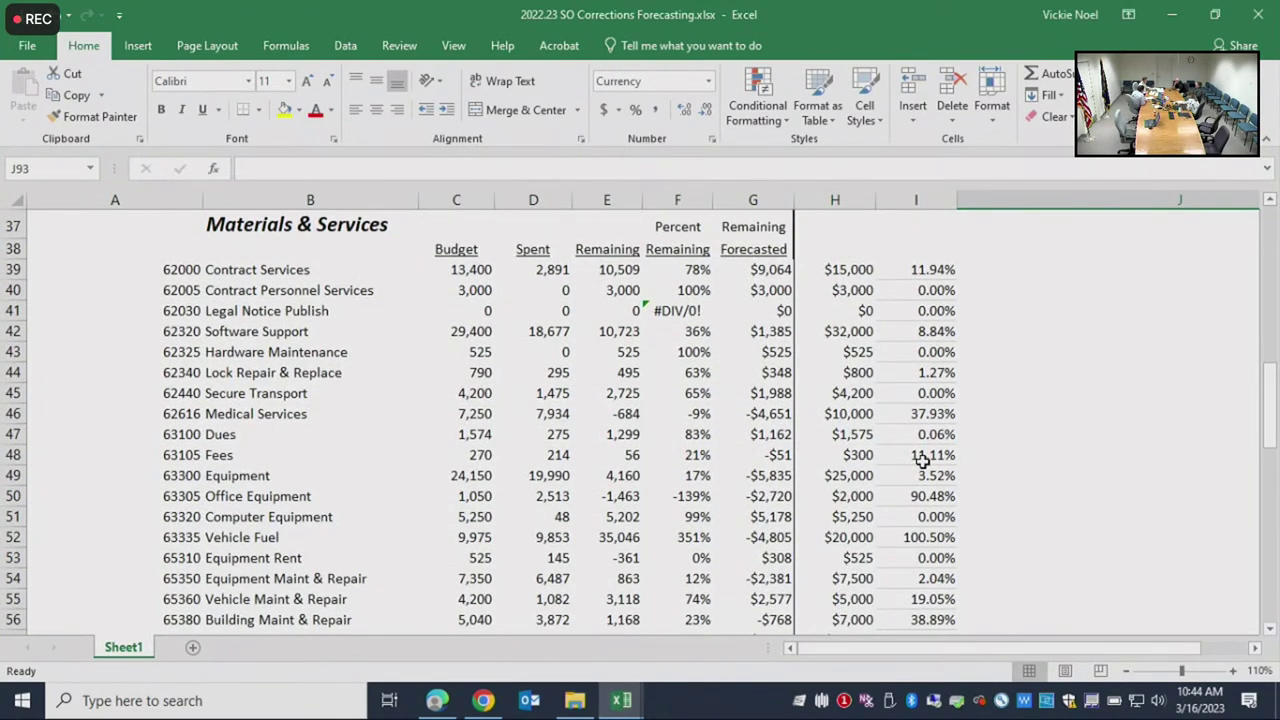
{"action": "scroll", "coordinate": [921, 460], "scroll_direction": "down", "scroll_amount": 1}
{"action": "scroll", "coordinate": [921, 460], "scroll_direction": "up", "scroll_amount": 1}
{"action": "scroll", "coordinate": [1057, 479], "scroll_direction": "down", "scroll_amount": 7}
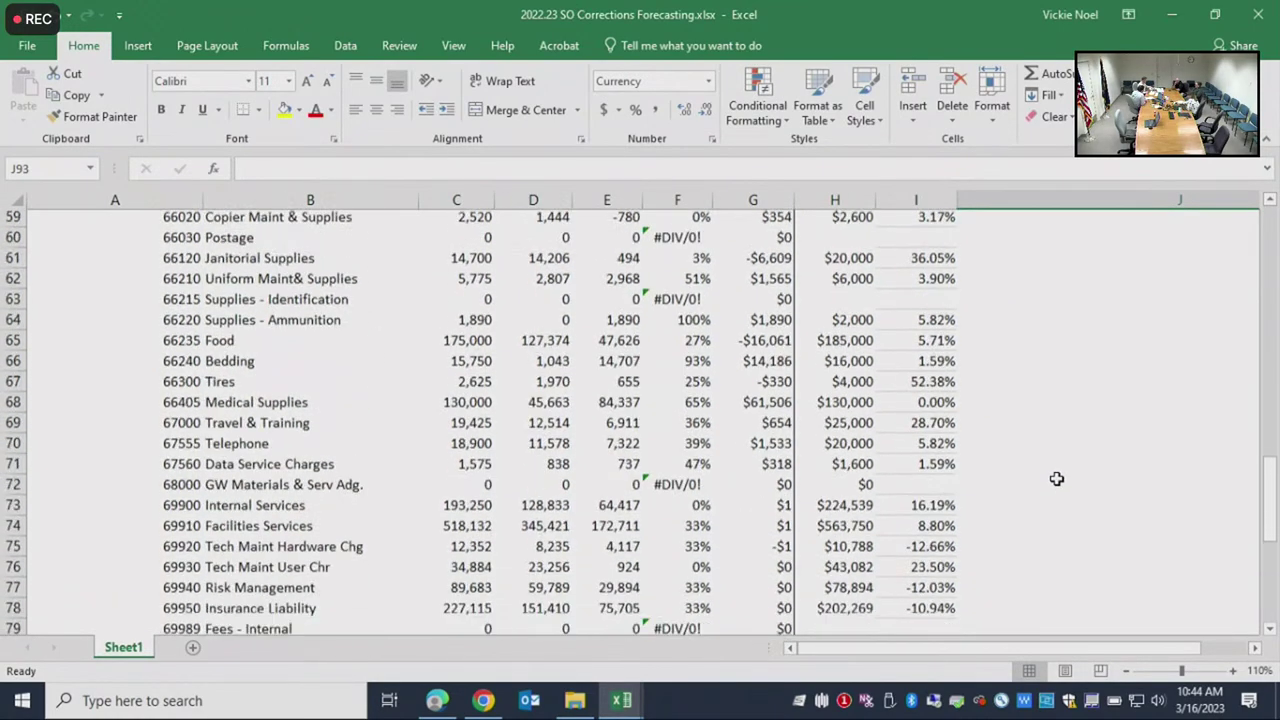
{"action": "scroll", "coordinate": [1057, 479], "scroll_direction": "down", "scroll_amount": 3}
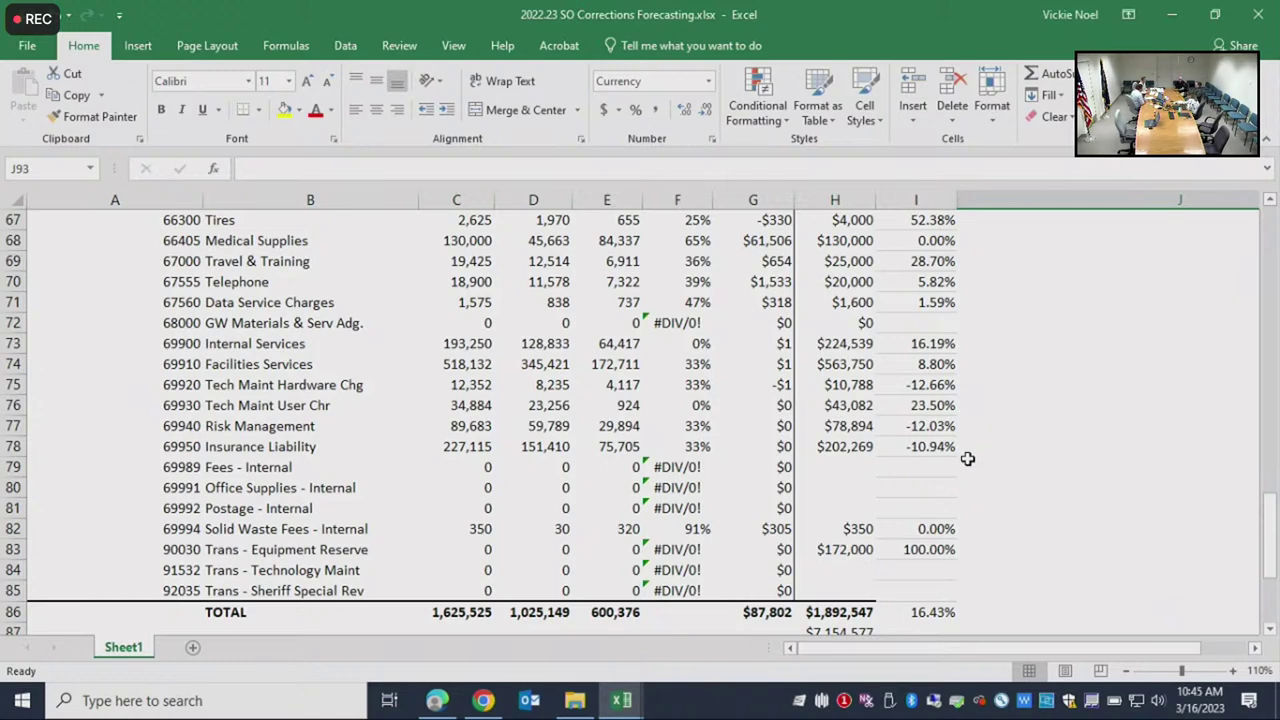
{"action": "scroll", "coordinate": [967, 462], "scroll_direction": "up", "scroll_amount": 1}
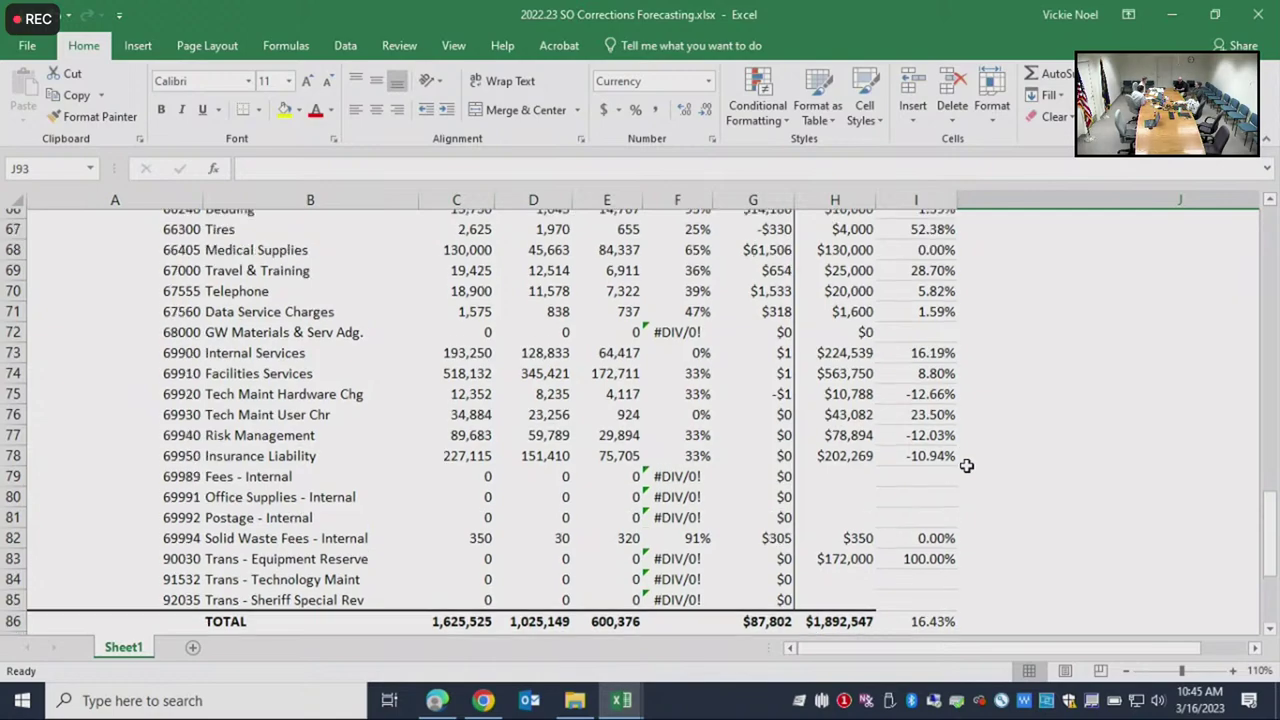
{"action": "scroll", "coordinate": [967, 465], "scroll_direction": "up", "scroll_amount": 1}
{"action": "scroll", "coordinate": [967, 464], "scroll_direction": "up", "scroll_amount": 4}
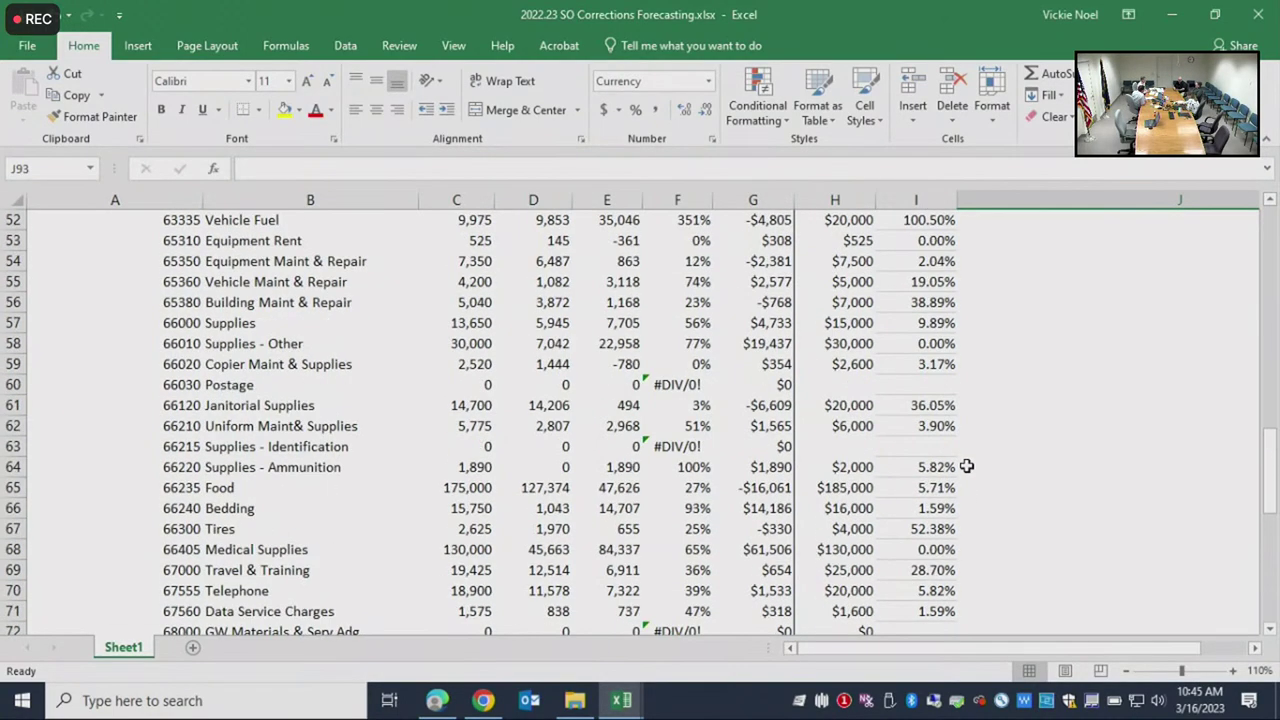
Open the 2022.23 SO Patrol Forecasting workbook from the workshop folder and review its Personnel Services and Materials & Services lines
{"action": "left_click", "coordinate": [568, 704]}
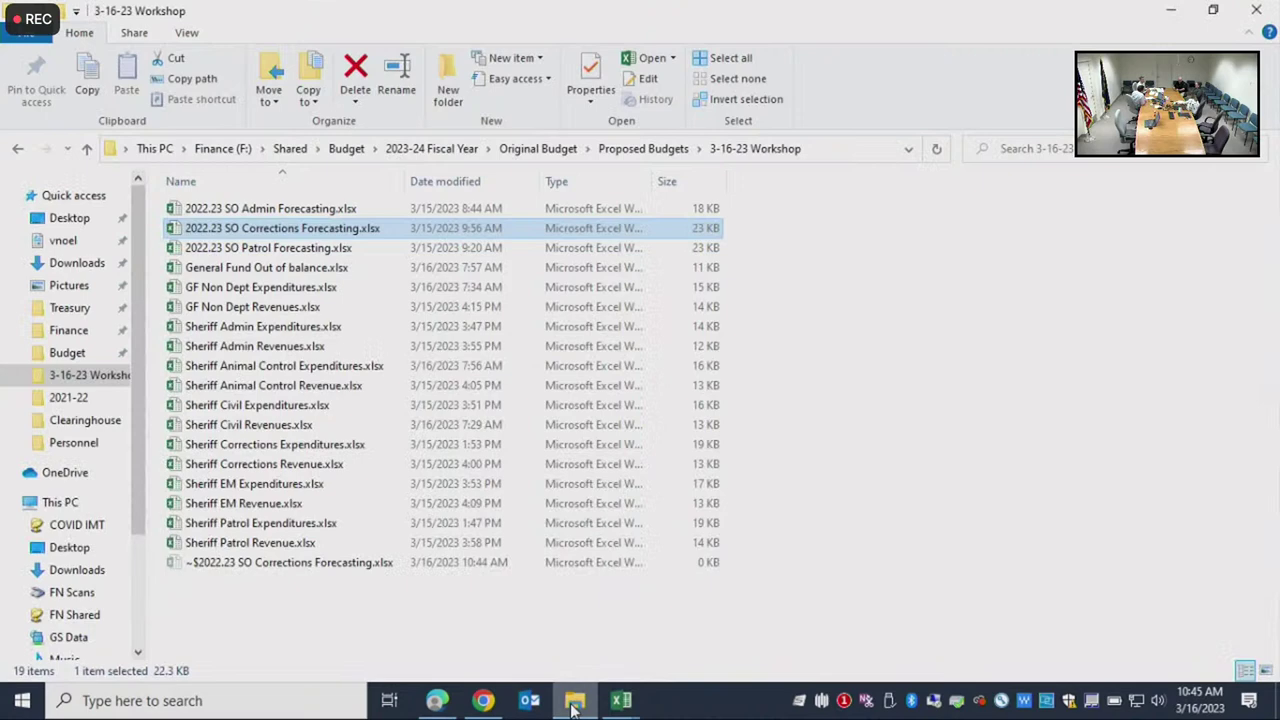
{"action": "double_click", "coordinate": [286, 250]}
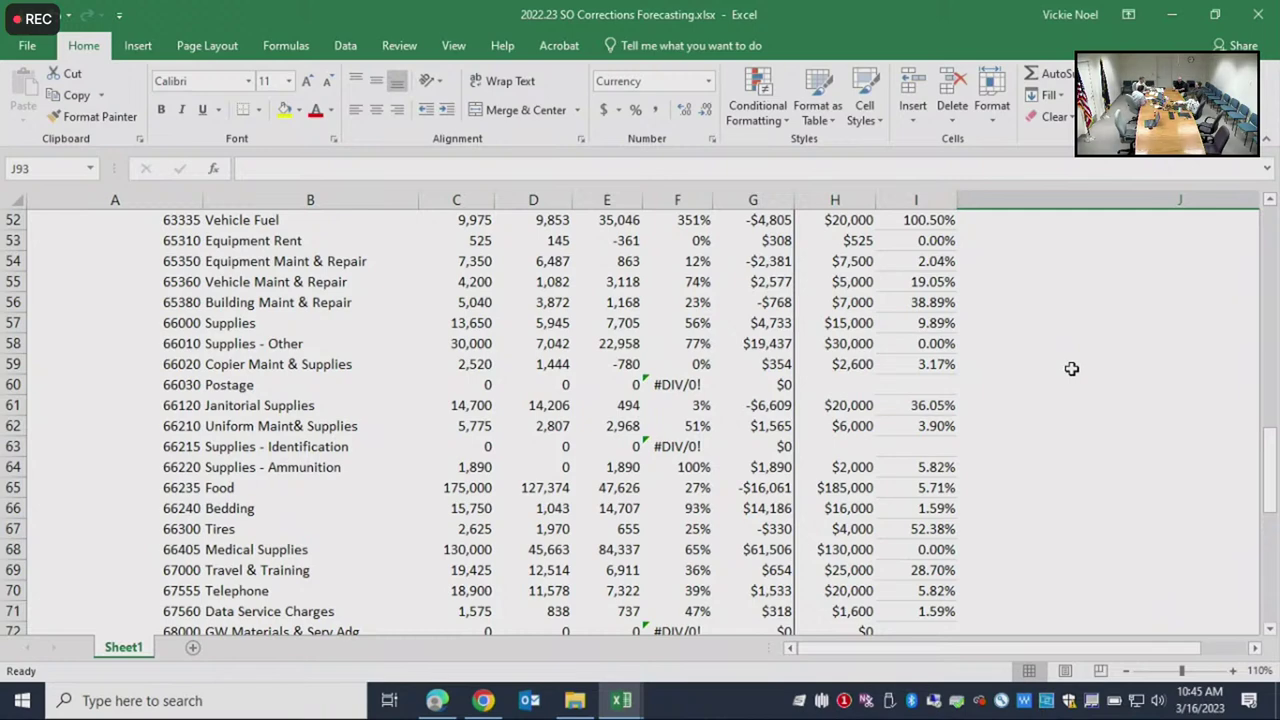
{"action": "key", "text": "ctrl+Tab"}
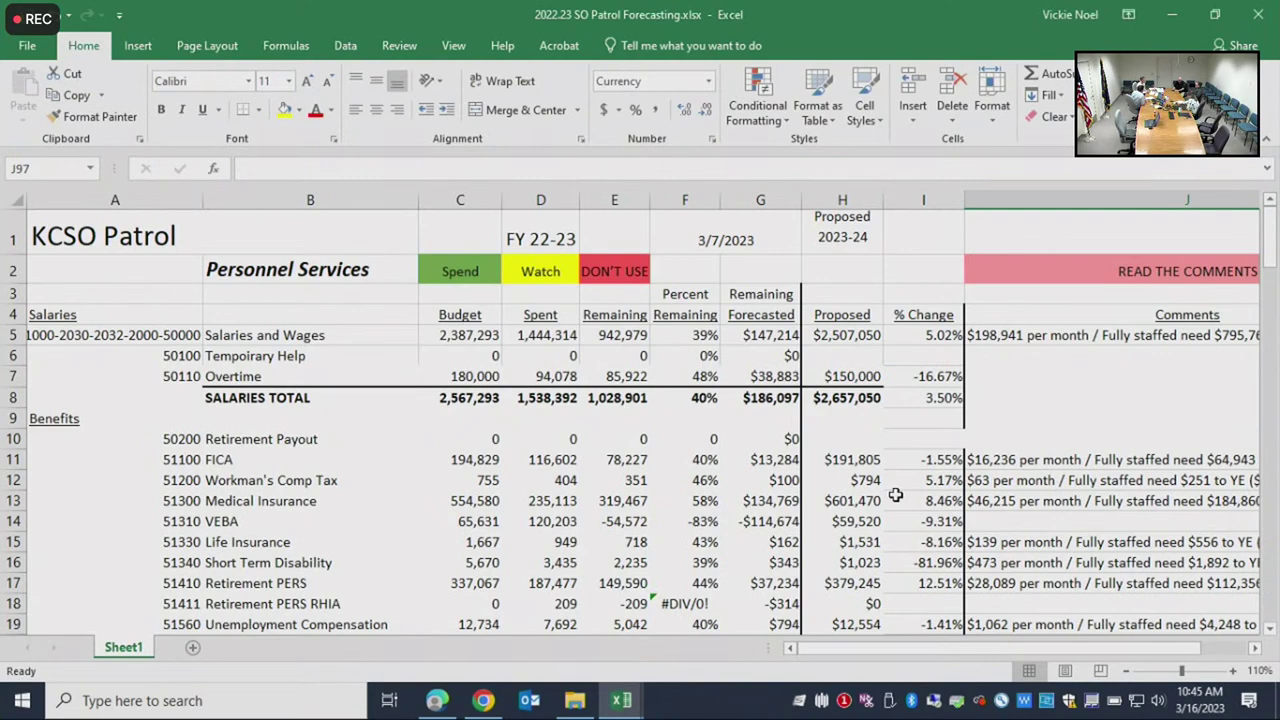
{"action": "scroll", "coordinate": [895, 494], "scroll_direction": "down", "scroll_amount": 3}
{"action": "scroll", "coordinate": [895, 494], "scroll_direction": "down", "scroll_amount": 5}
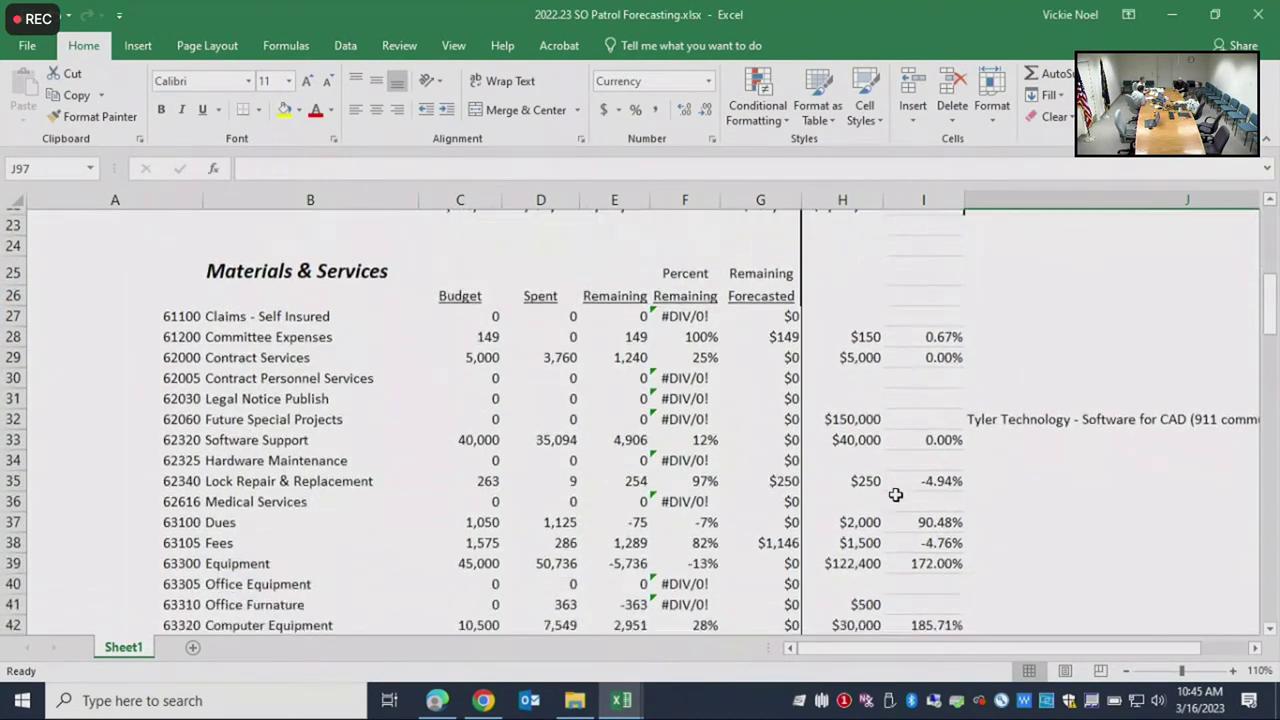
{"action": "scroll", "coordinate": [895, 494], "scroll_direction": "down", "scroll_amount": 1}
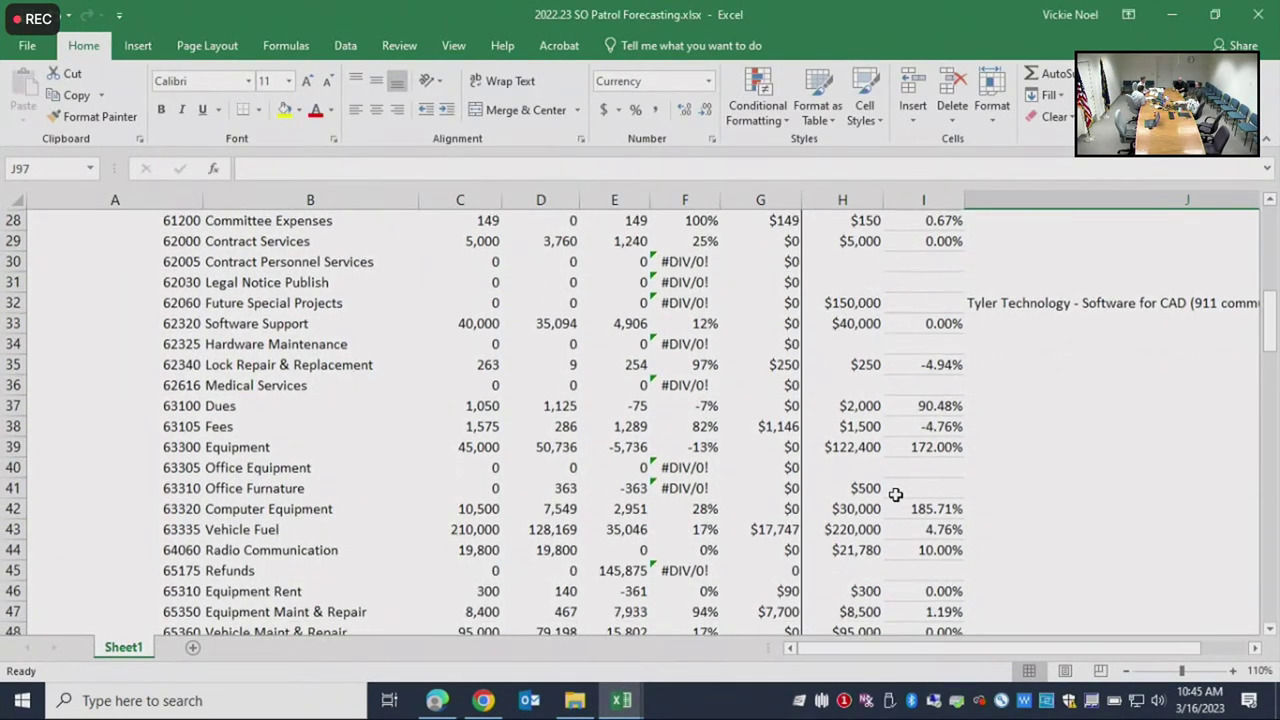
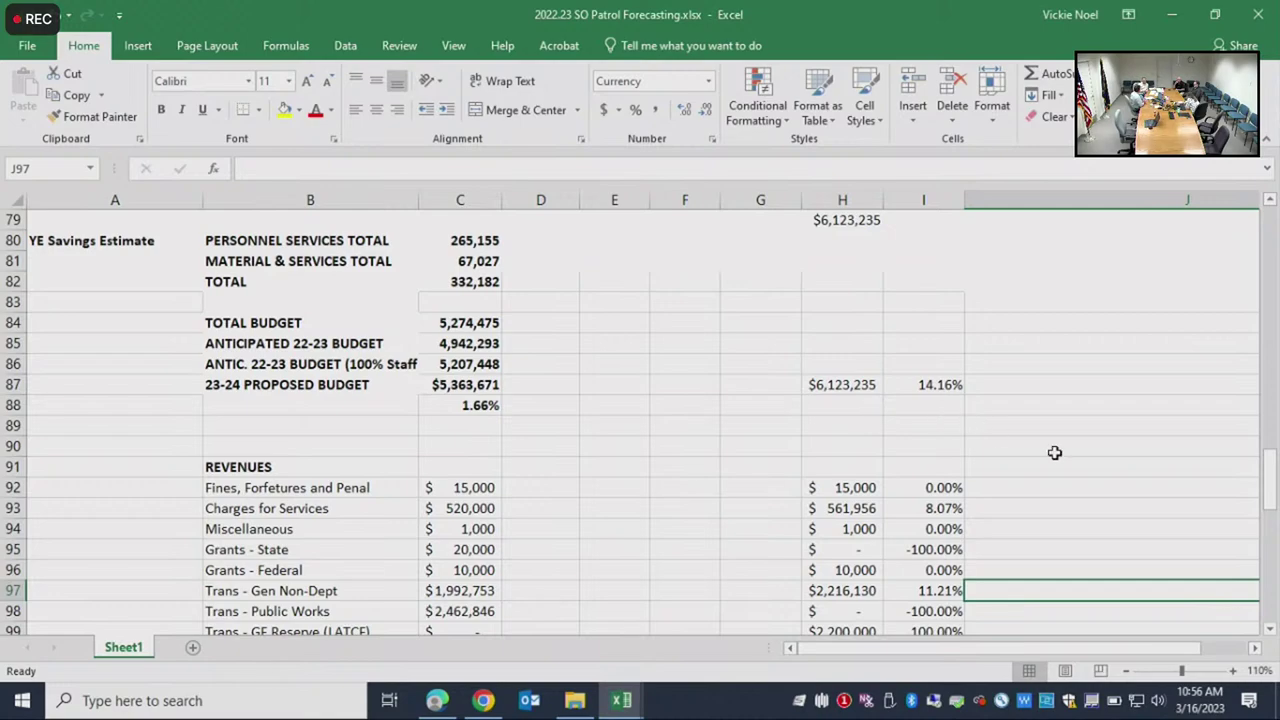
{"action": "scroll", "coordinate": [1054, 452], "scroll_direction": "up", "scroll_amount": 19}
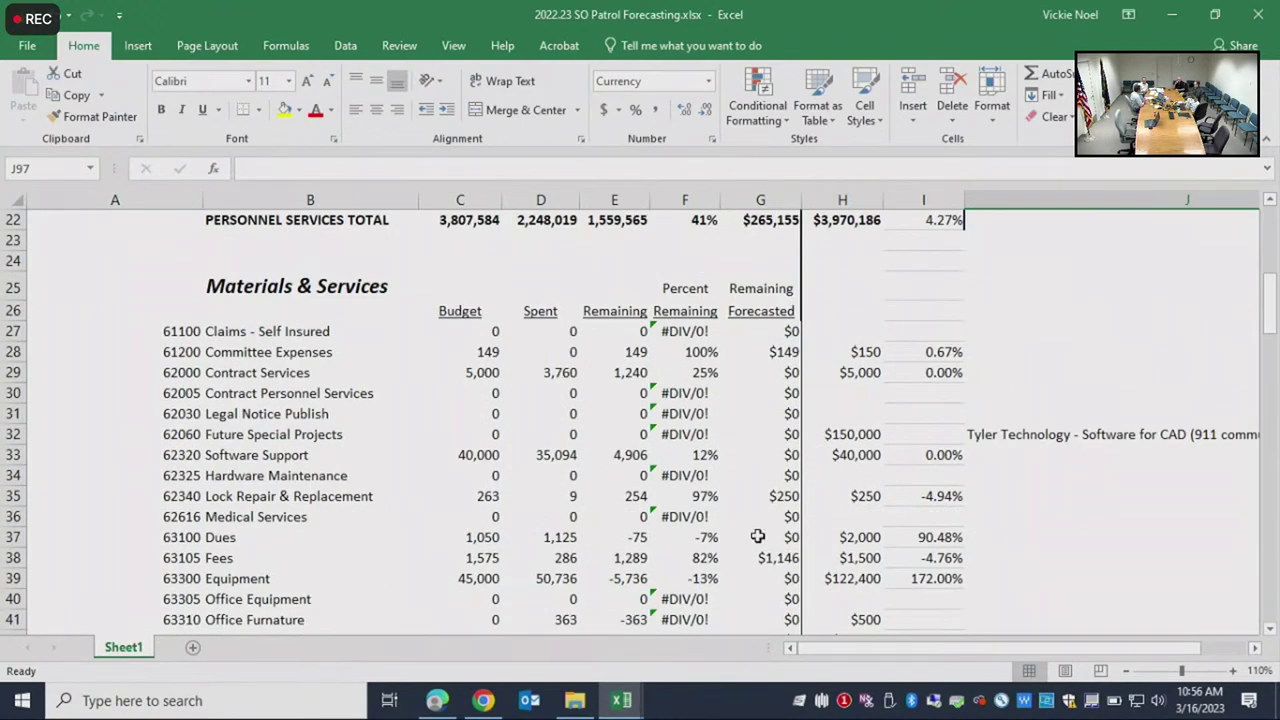
Return to the General Fund Out of balance workbook and sum the differences from SO Patrol through SO Animal Control
{"action": "mouse_move", "coordinate": [624, 706]}
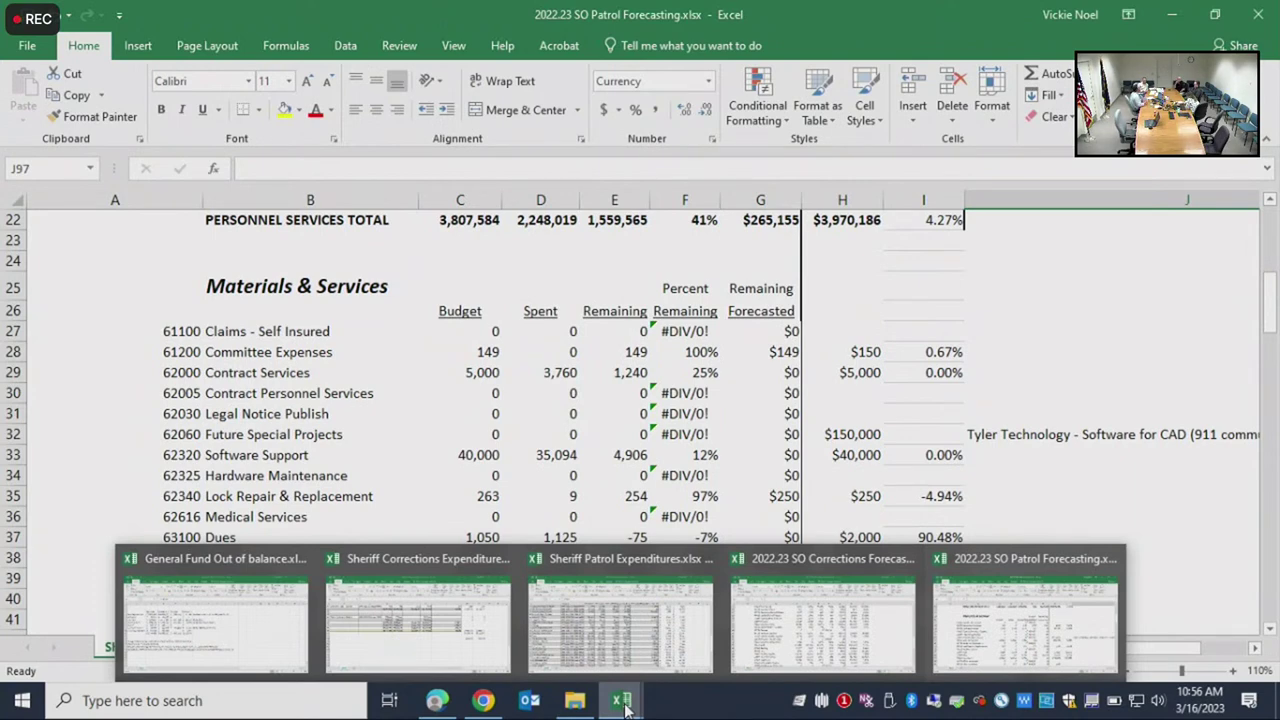
{"action": "left_click", "coordinate": [252, 616]}
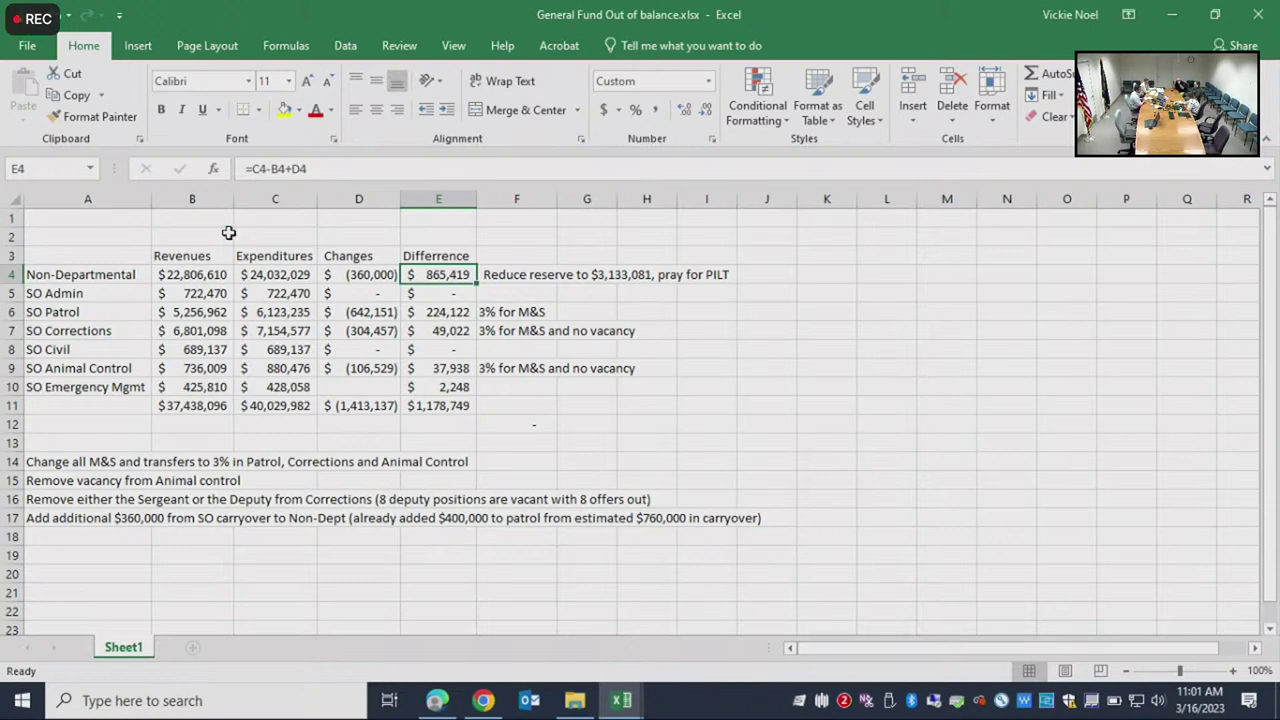
{"action": "left_click_drag", "start_coordinate": [440, 311], "coordinate": [438, 363]}
{"action": "left_click", "coordinate": [620, 703]}
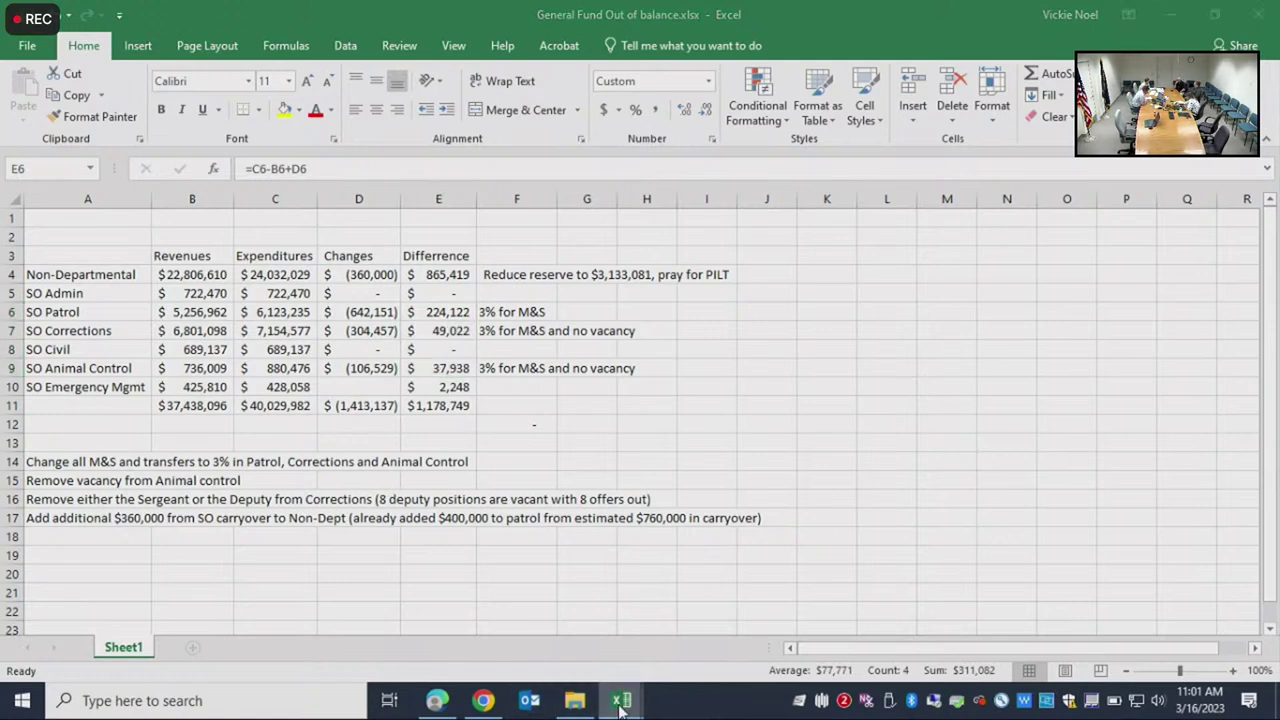
Switch to the Sheriff Patrol Expenditures workbook and review the Materials & Services lines down through the transfers and the comparison totals below the table
{"action": "left_click", "coordinate": [616, 649]}
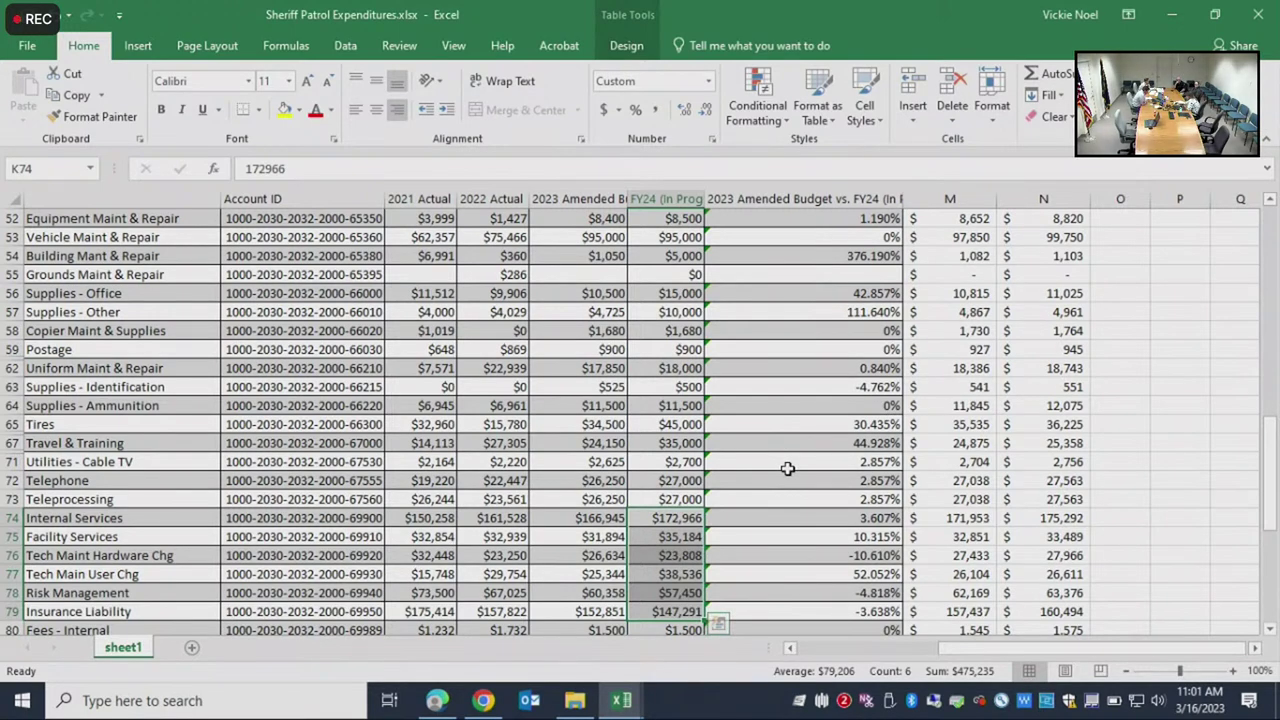
{"action": "scroll", "coordinate": [787, 468], "scroll_direction": "down", "scroll_amount": 2}
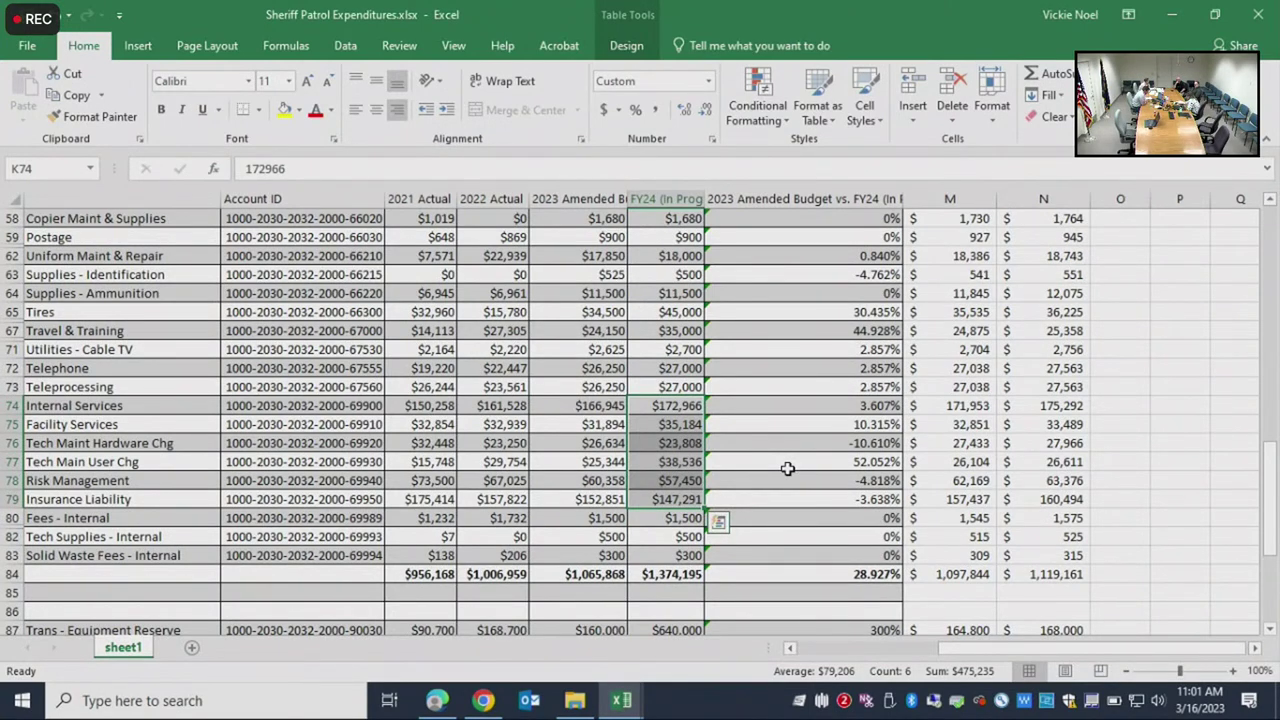
{"action": "scroll", "coordinate": [787, 468], "scroll_direction": "down", "scroll_amount": 3}
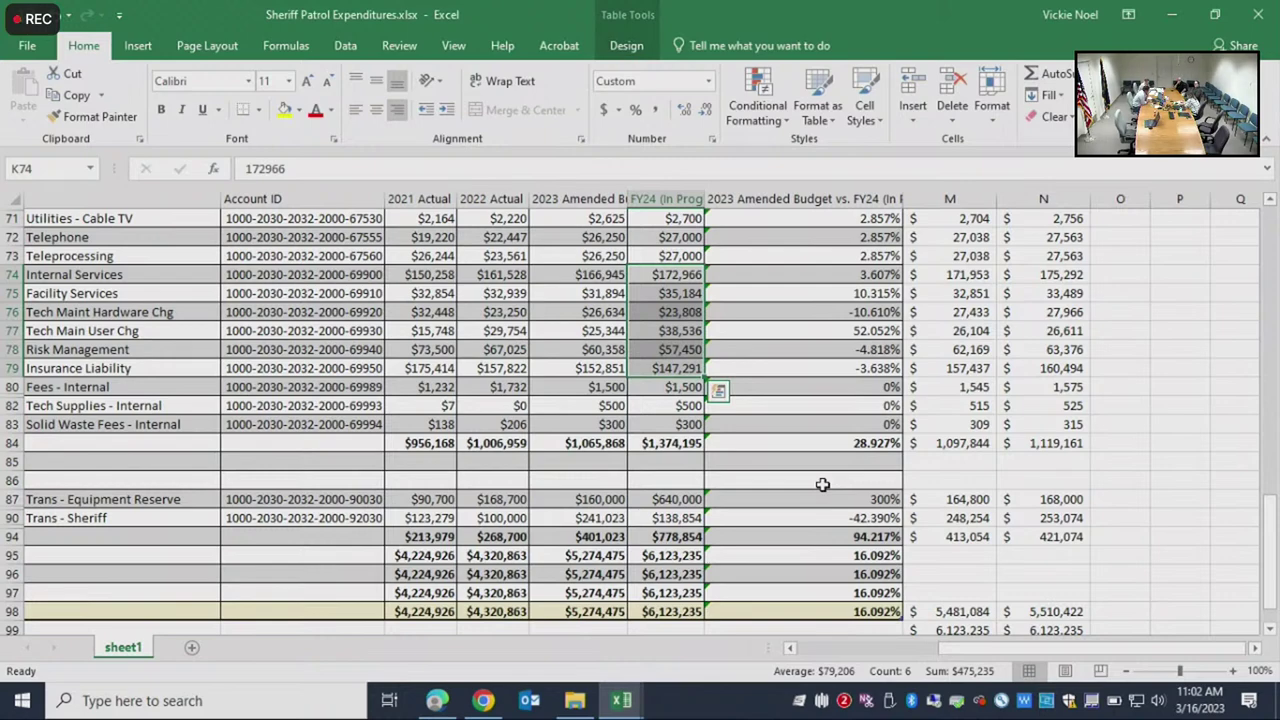
{"action": "scroll", "coordinate": [822, 484], "scroll_direction": "down", "scroll_amount": 4}
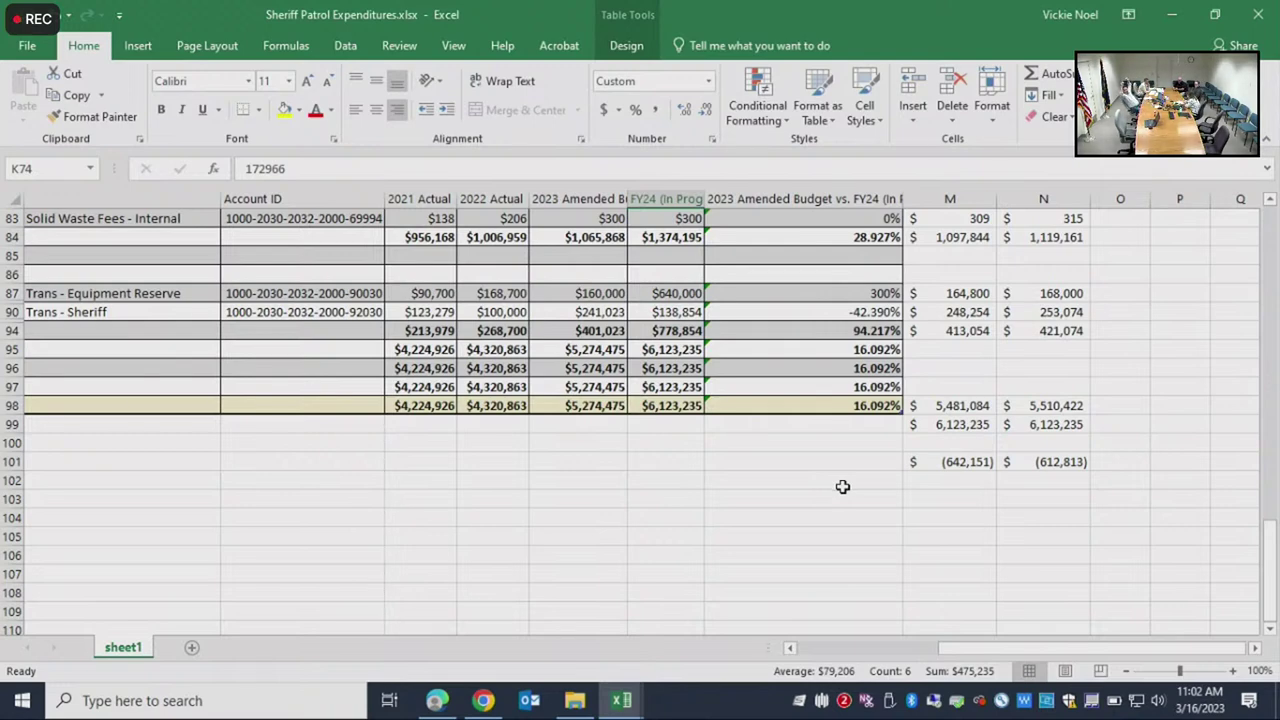
Recheck the General Fund Out of balance summary and view the Materials & Services lines and total in the 2022.23 SO Corrections Forecasting workbook
{"action": "left_click", "coordinate": [620, 700]}
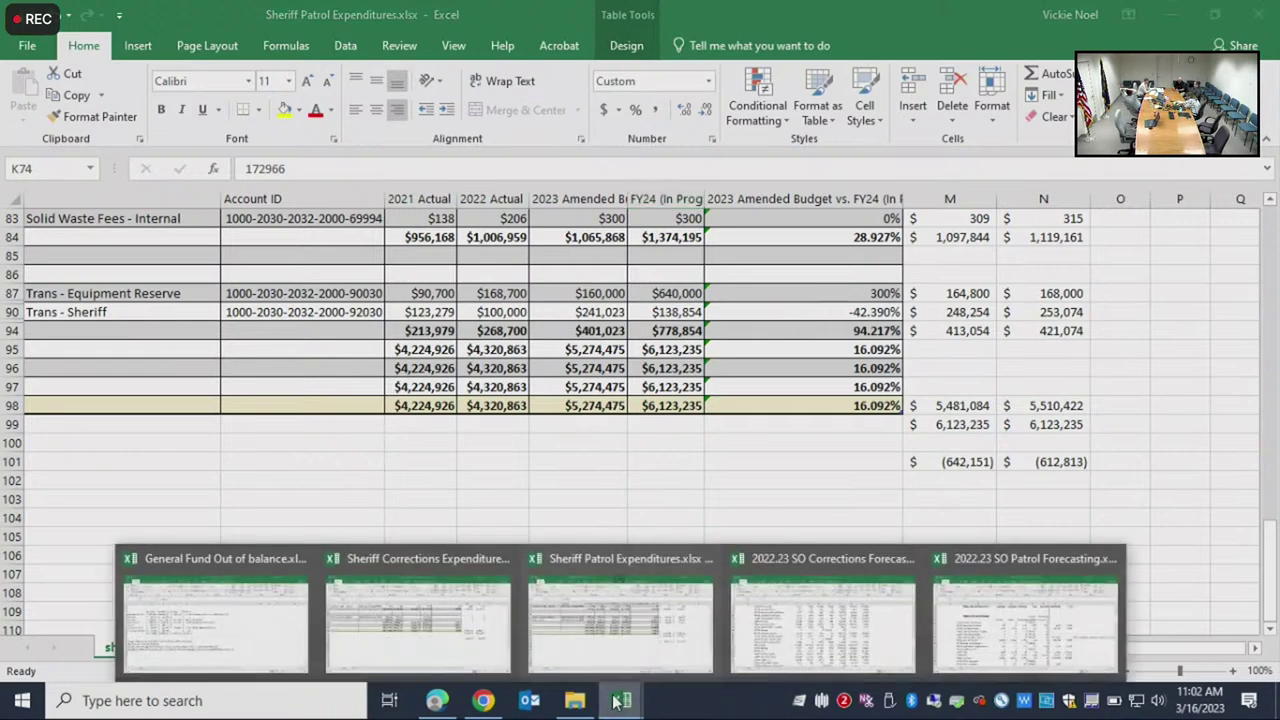
{"action": "left_click", "coordinate": [243, 614]}
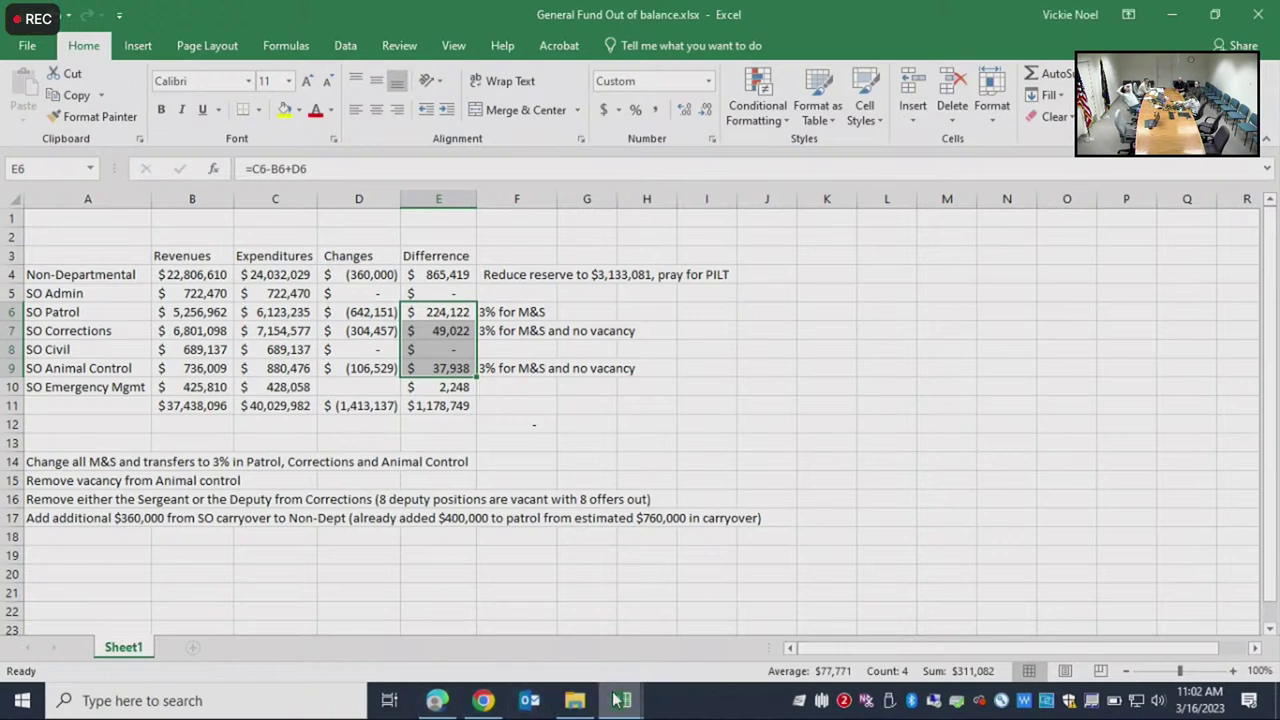
{"action": "mouse_move", "coordinate": [621, 703]}
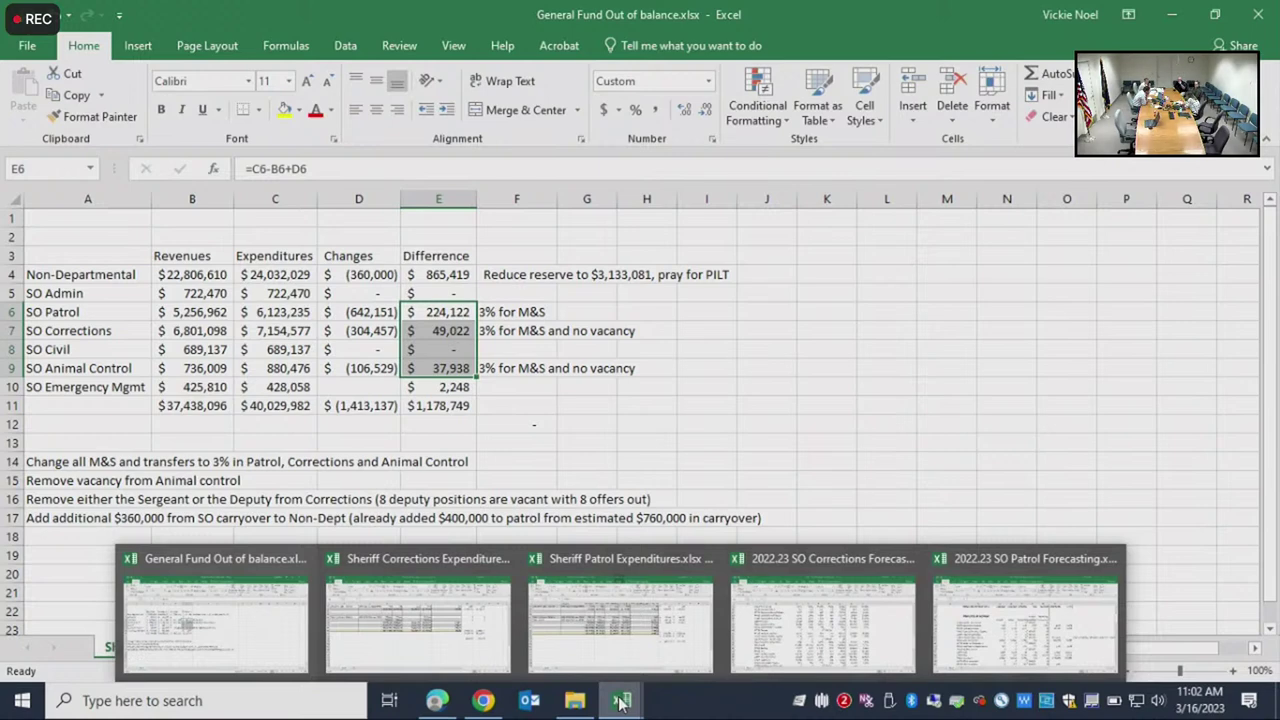
{"action": "left_click", "coordinate": [866, 615]}
{"action": "scroll", "coordinate": [892, 518], "scroll_direction": "down", "scroll_amount": 5}
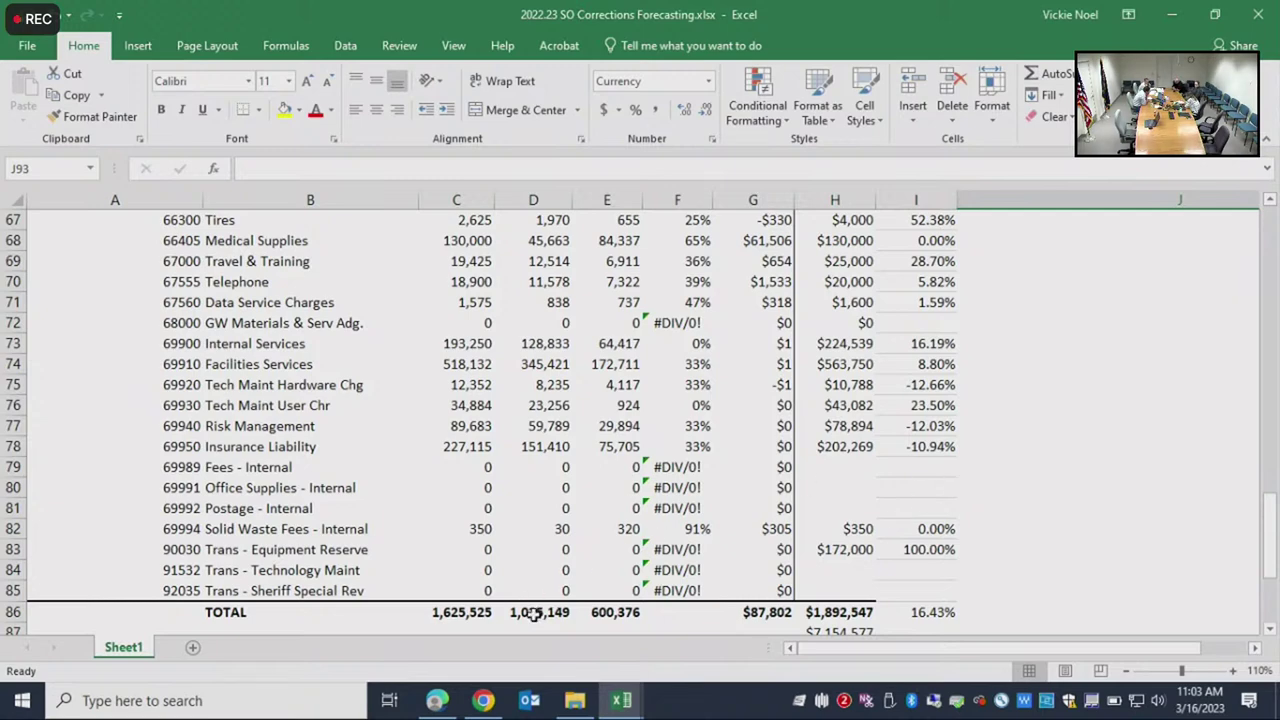
Switch to the Sheriff Corrections Expenditures workbook and review the internal charges, equipment reserve transfer and bottom totals
{"action": "left_click", "coordinate": [617, 704]}
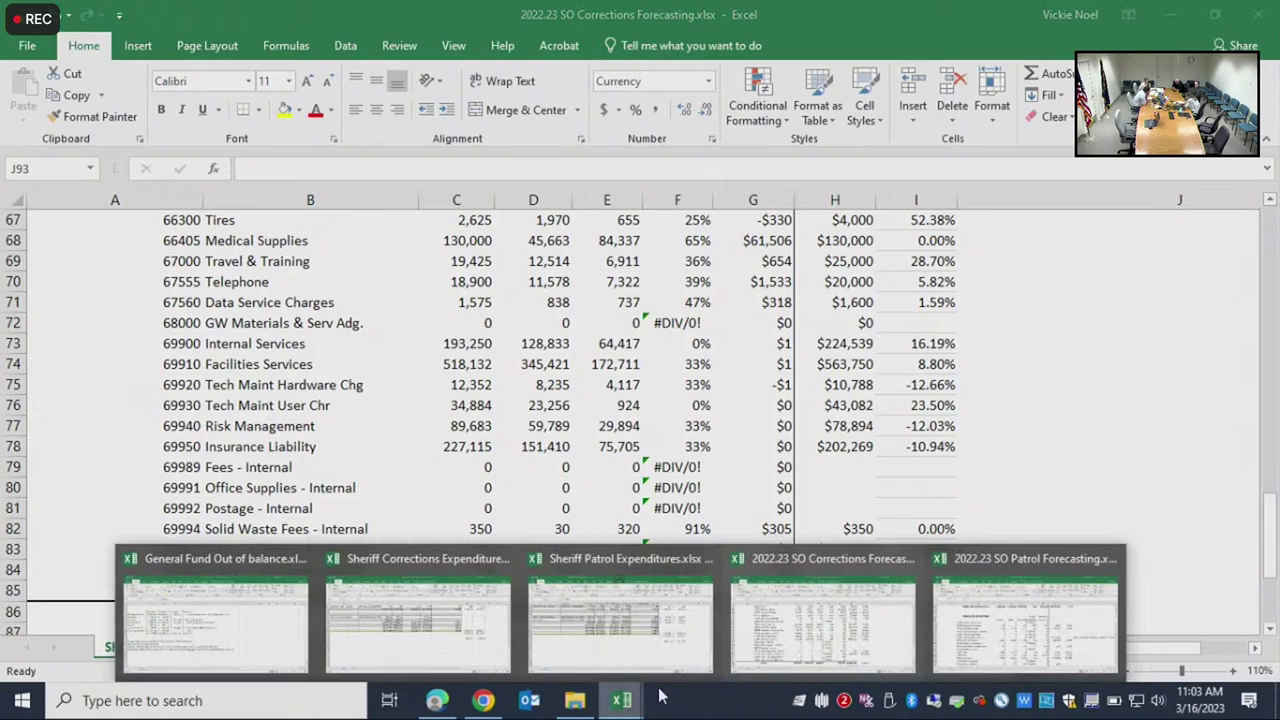
{"action": "left_click", "coordinate": [751, 639]}
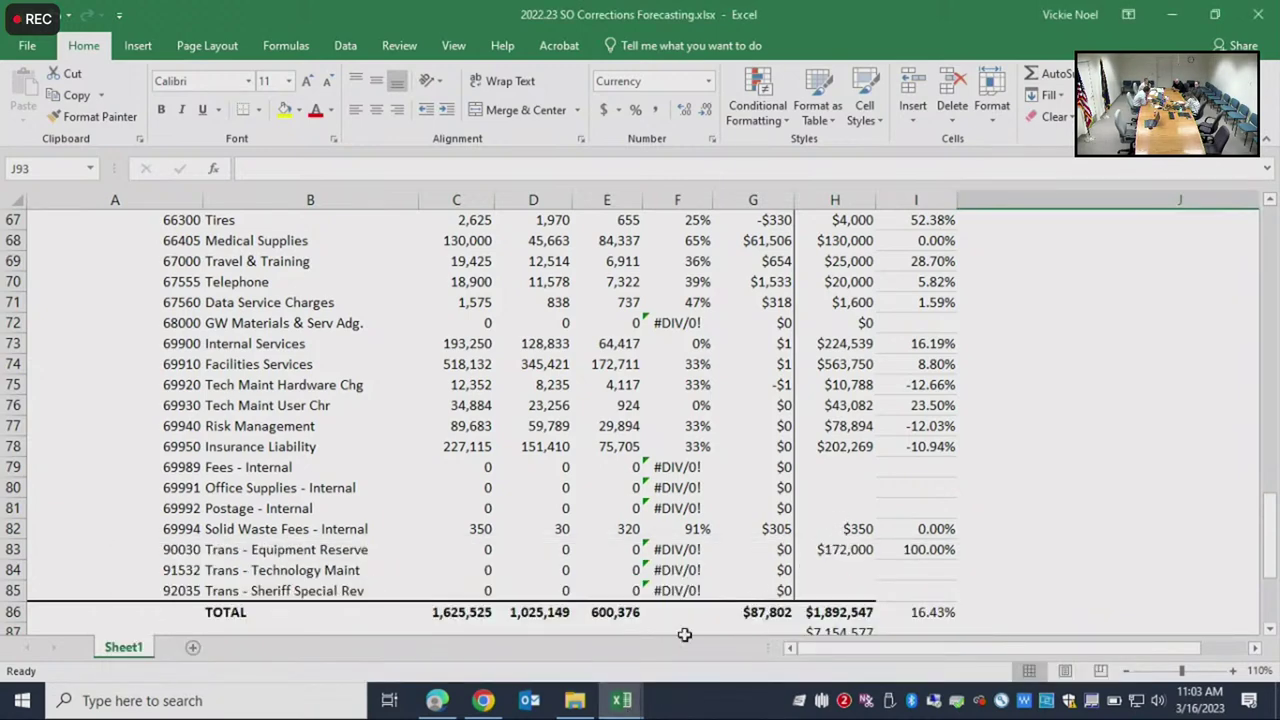
{"action": "left_click", "coordinate": [621, 700]}
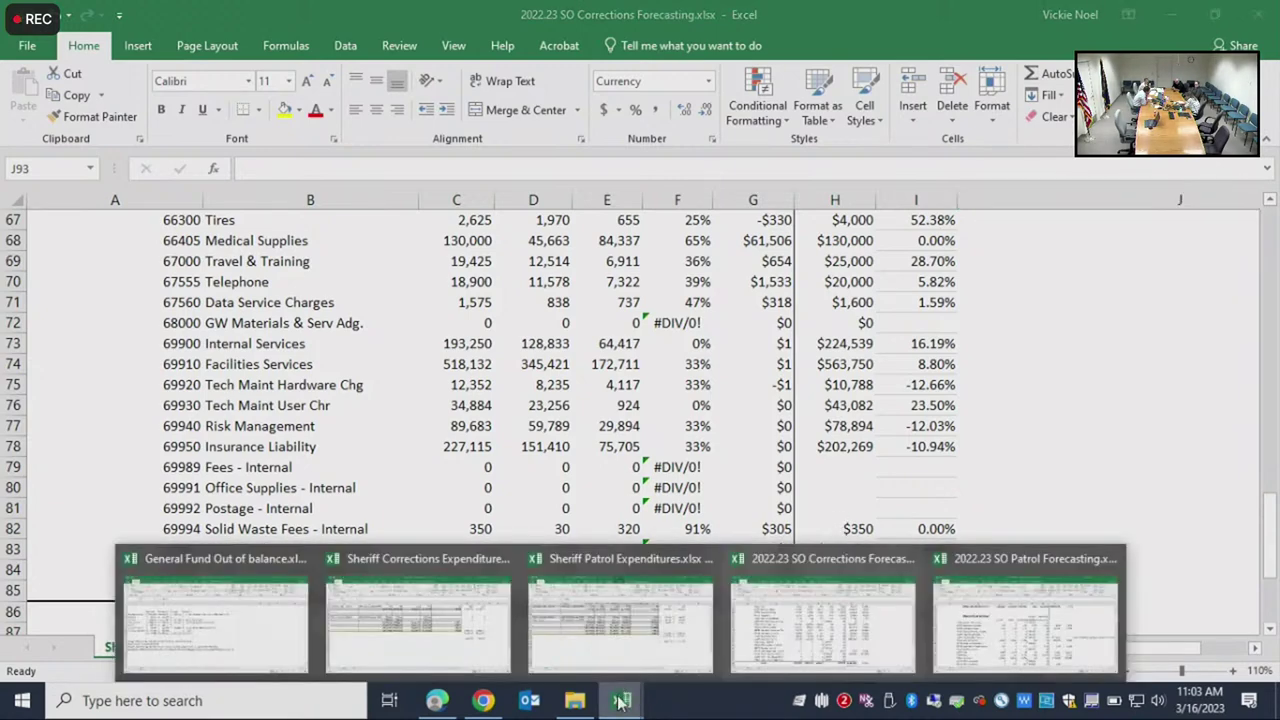
{"action": "left_click", "coordinate": [400, 627]}
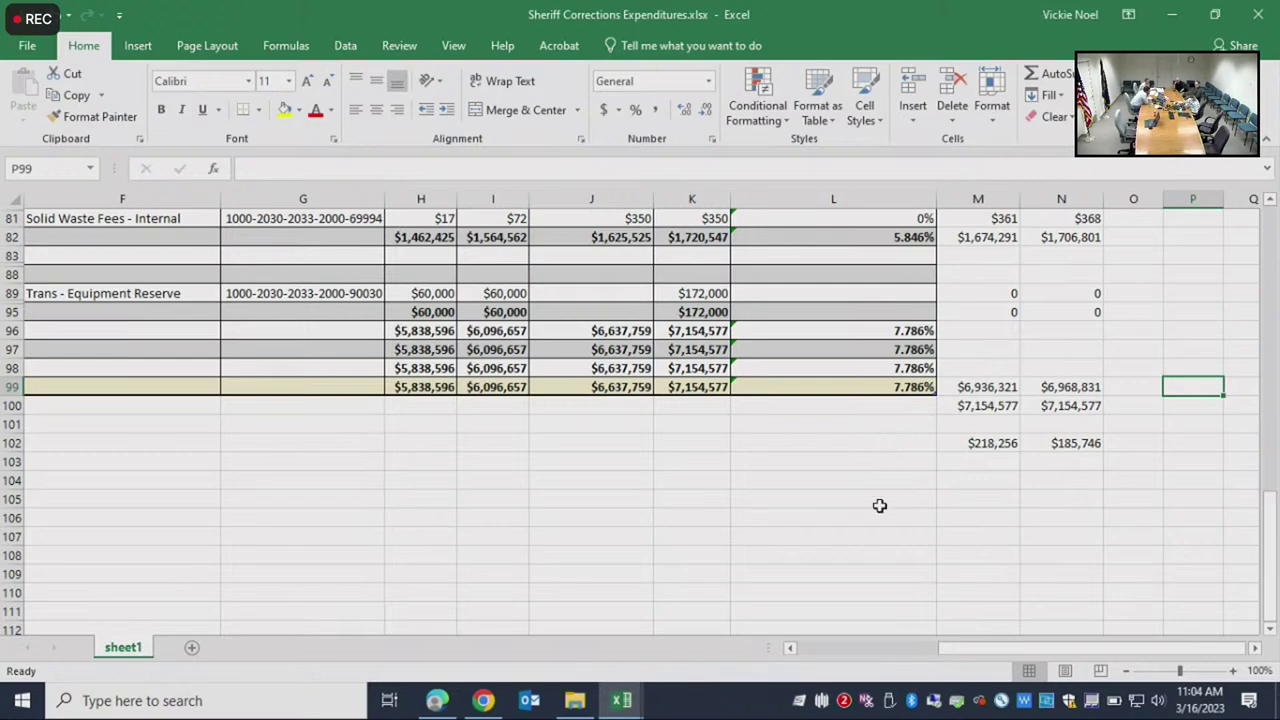
{"action": "scroll", "coordinate": [880, 506], "scroll_direction": "up", "scroll_amount": 3}
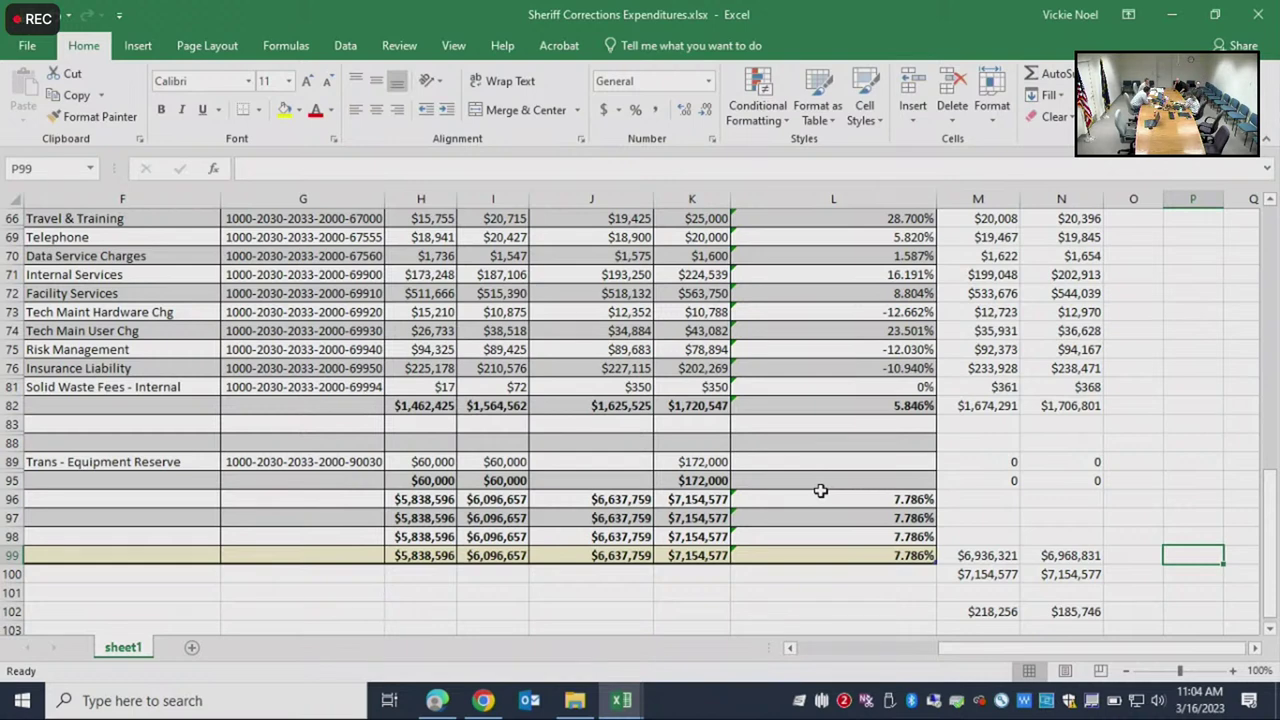
Return to the Sheriff Patrol Expenditures workbook and review the rows from Internal Services through the transfers and totals
{"action": "left_click", "coordinate": [624, 699]}
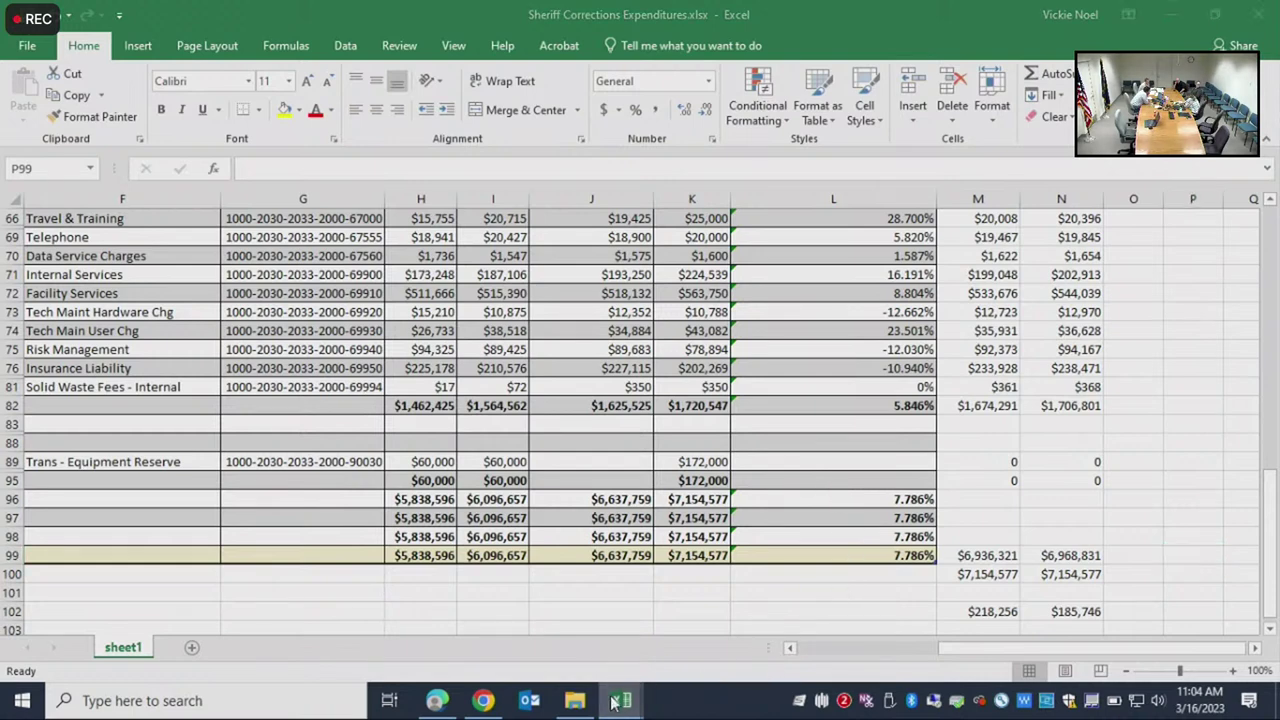
{"action": "left_click", "coordinate": [614, 658]}
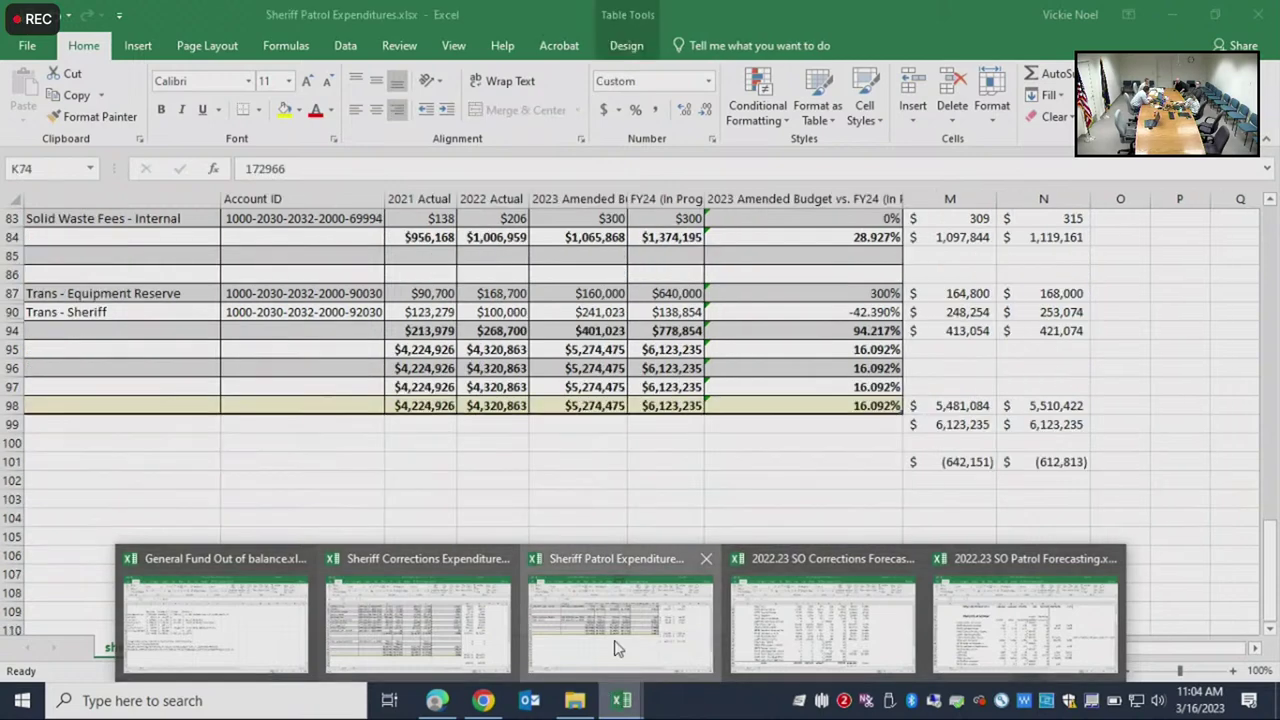
{"action": "scroll", "coordinate": [794, 383], "scroll_direction": "up", "scroll_amount": 2}
{"action": "scroll", "coordinate": [794, 383], "scroll_direction": "up", "scroll_amount": 1}
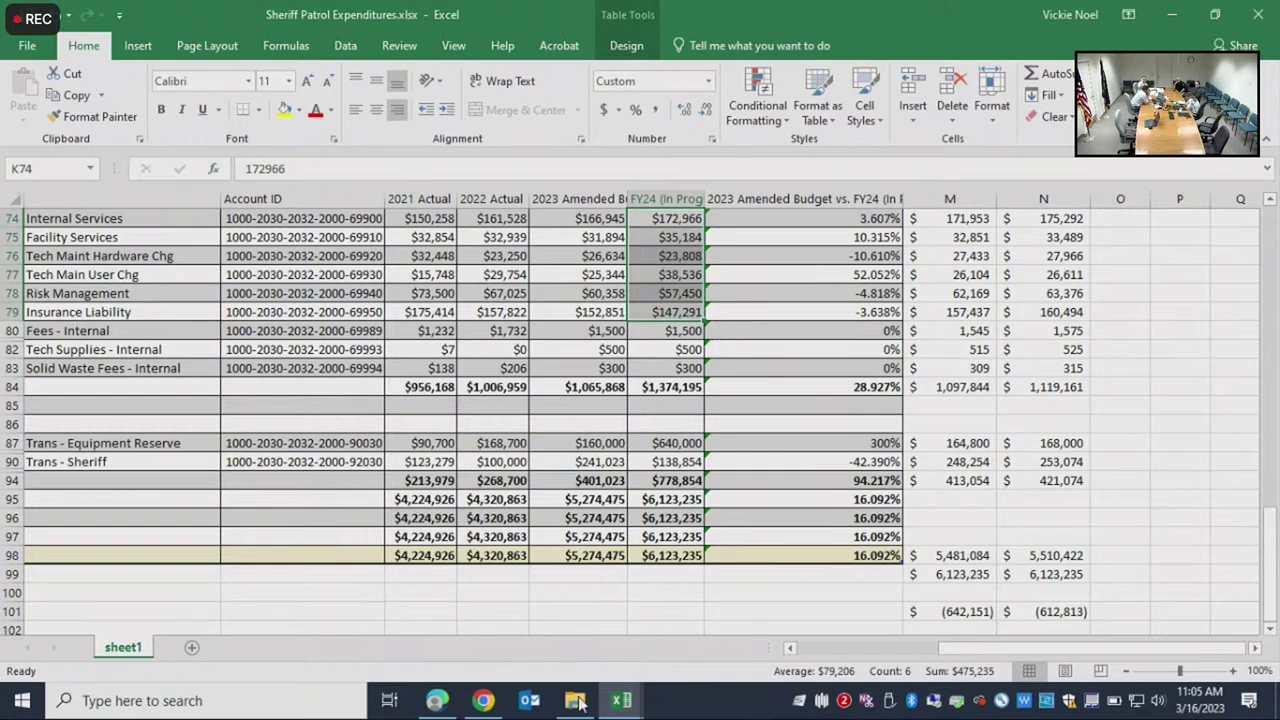
In the General Fund Out of balance workbook, sum the differences from SO Patrol through SO Emergency Mgmt and check the Non-Departmental difference
{"action": "left_click", "coordinate": [628, 705]}
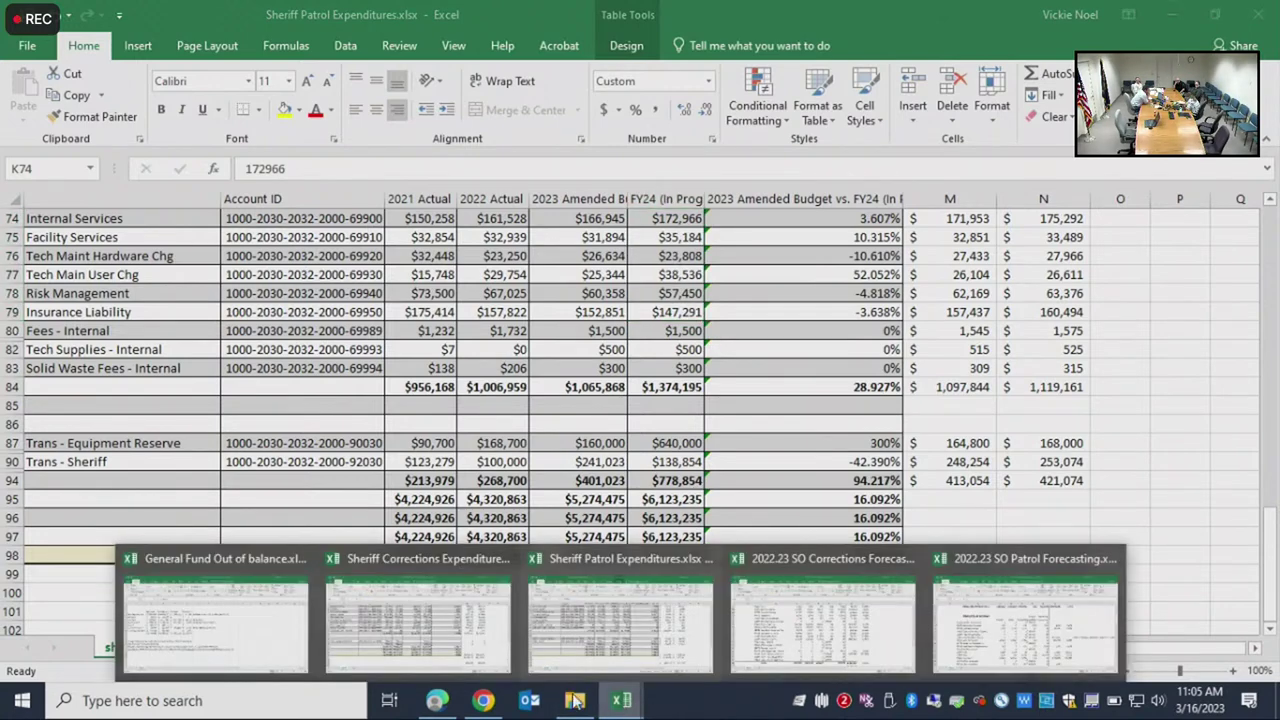
{"action": "left_click", "coordinate": [203, 624]}
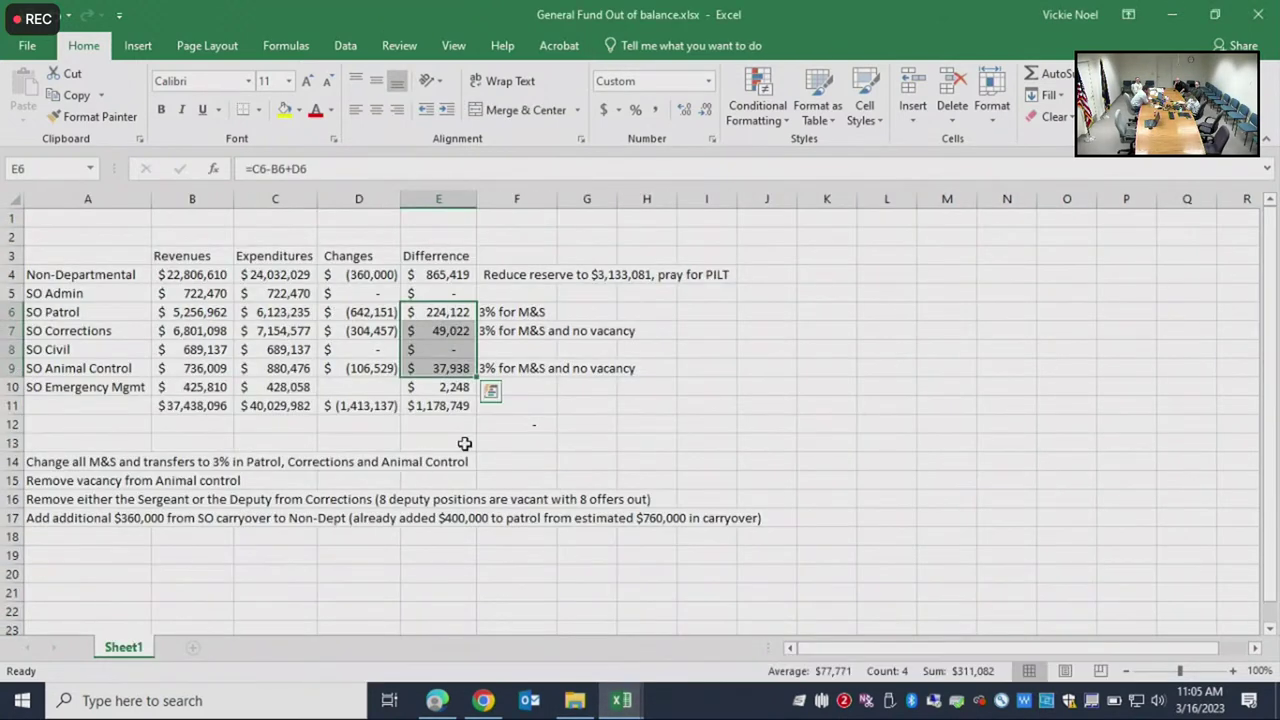
{"action": "left_click", "coordinate": [452, 280]}
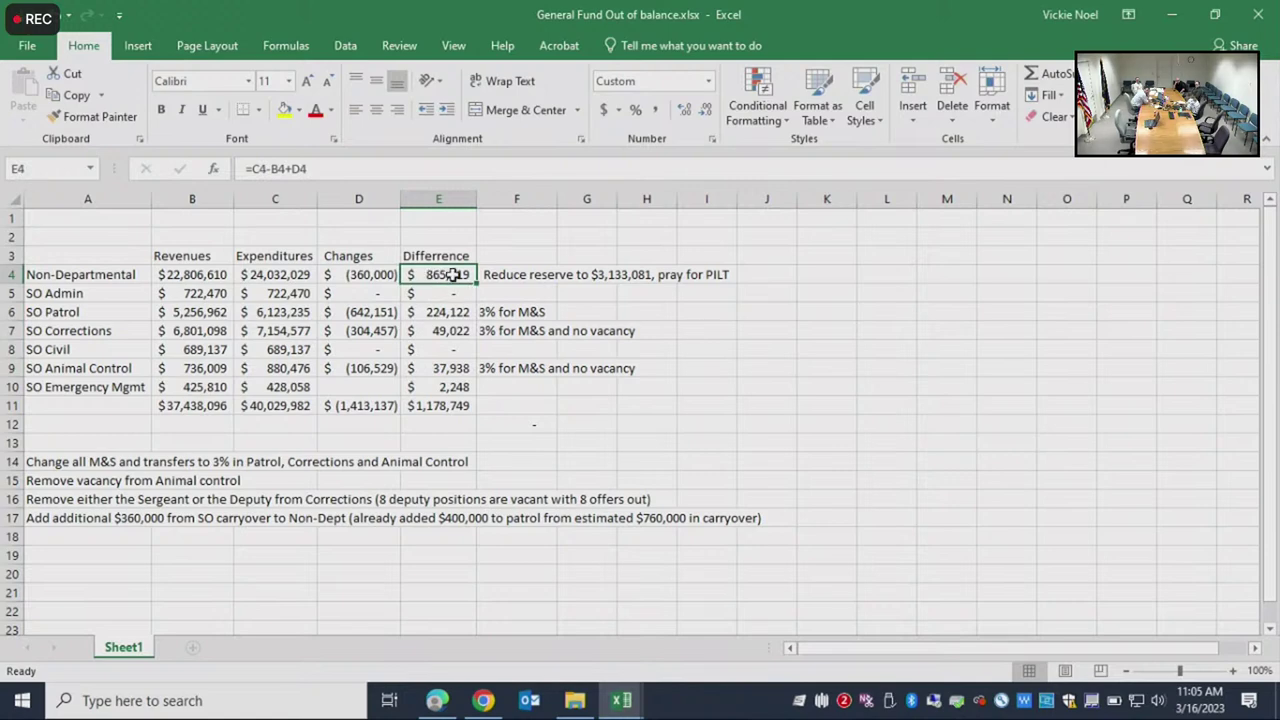
{"action": "left_click_drag", "start_coordinate": [449, 312], "coordinate": [440, 386]}
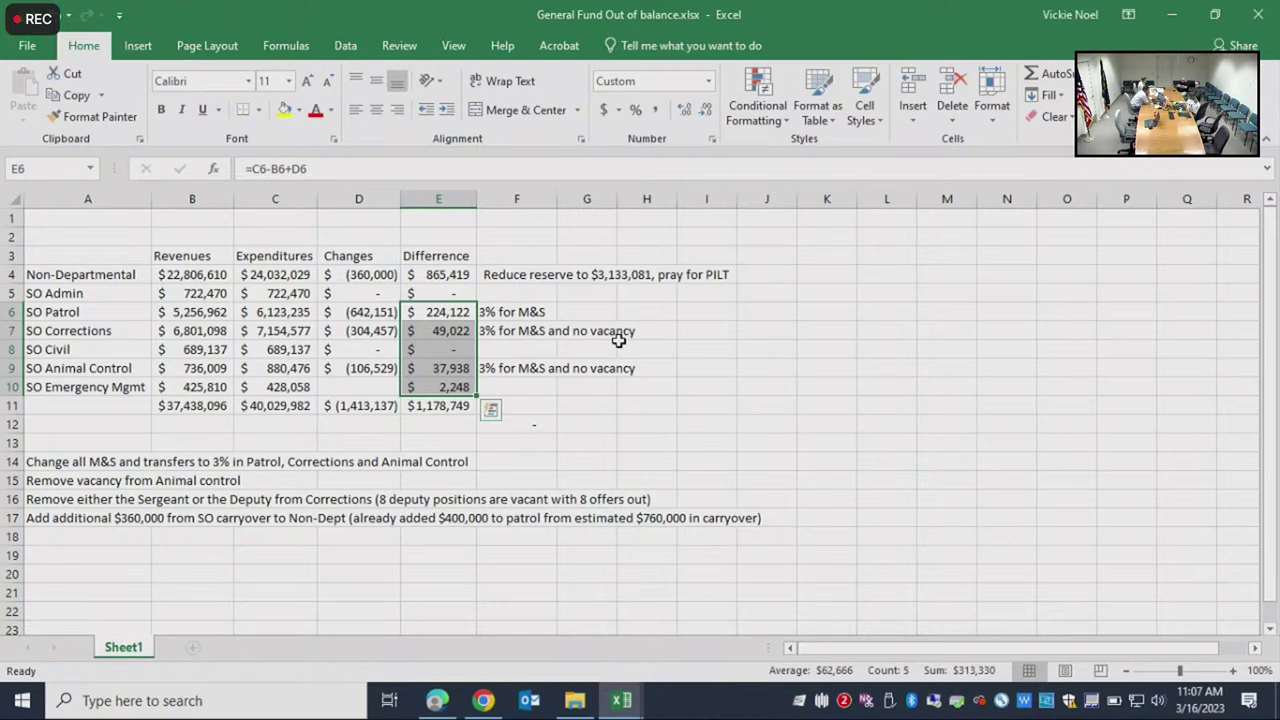
{"action": "left_click", "coordinate": [417, 276]}
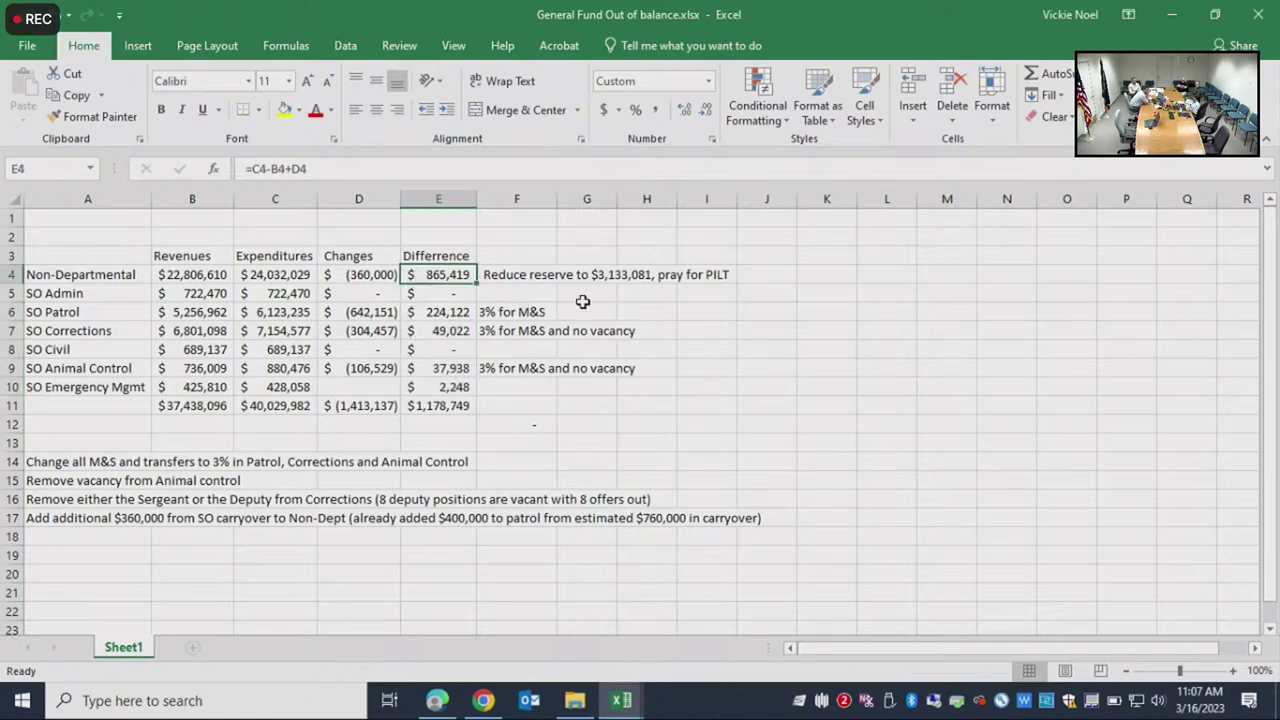